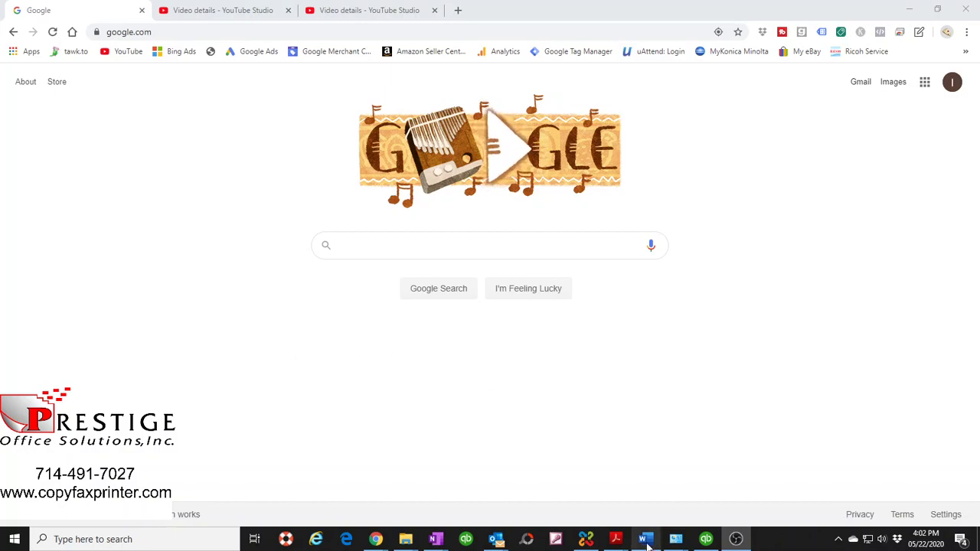
- Bring up the Word checklist and highlight the copier IP, computer name, username/password and red-note lines
click(647, 541)
drag(381, 184, 566, 196)
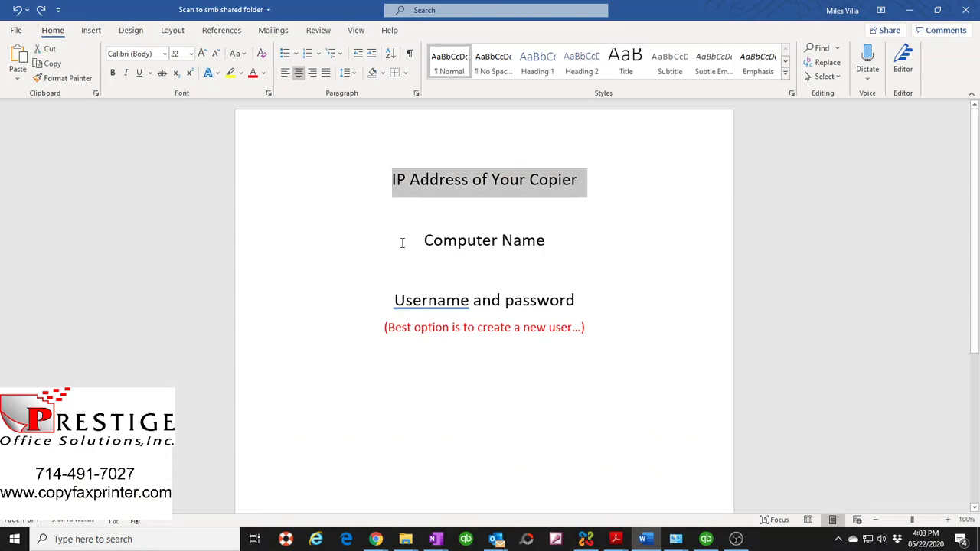
drag(404, 236, 554, 237)
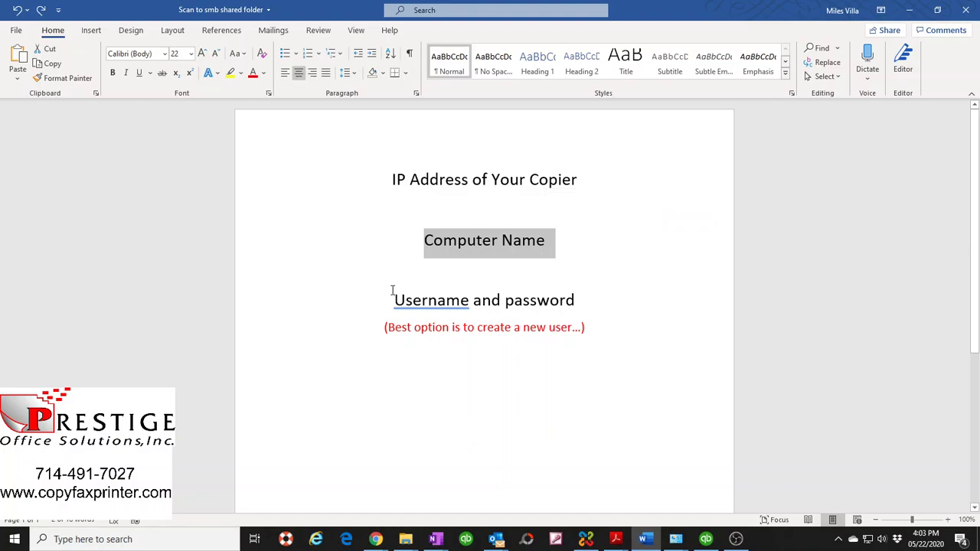
drag(385, 294, 583, 295)
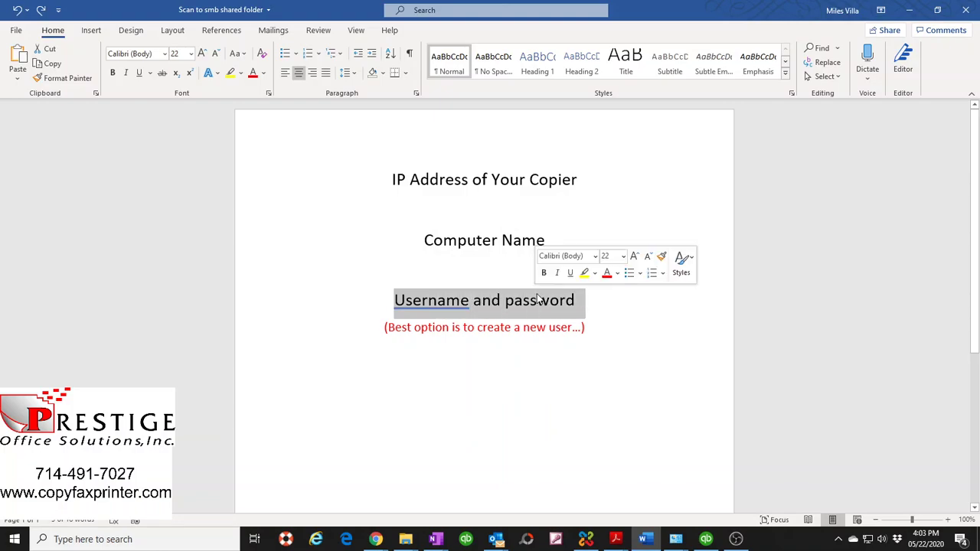
click(387, 329)
drag(385, 327, 584, 328)
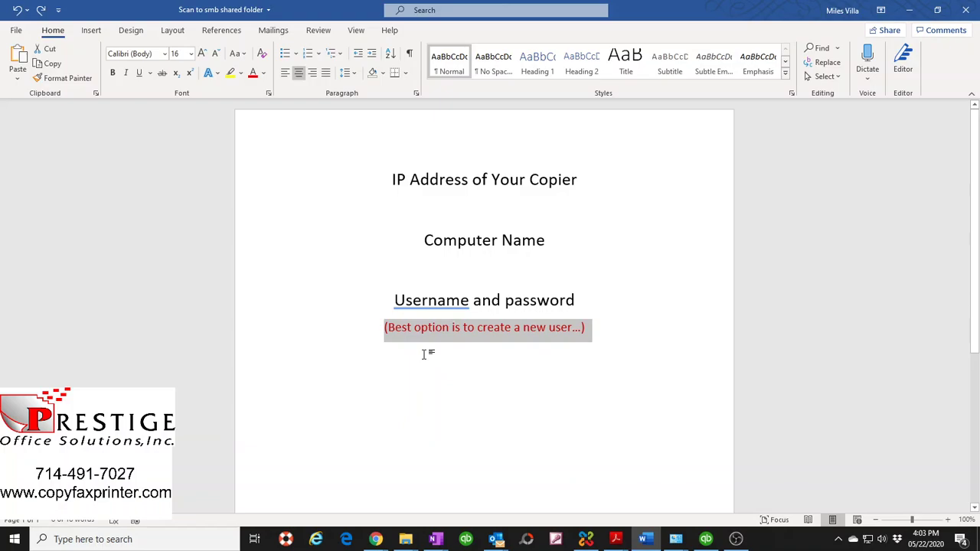
click(508, 362)
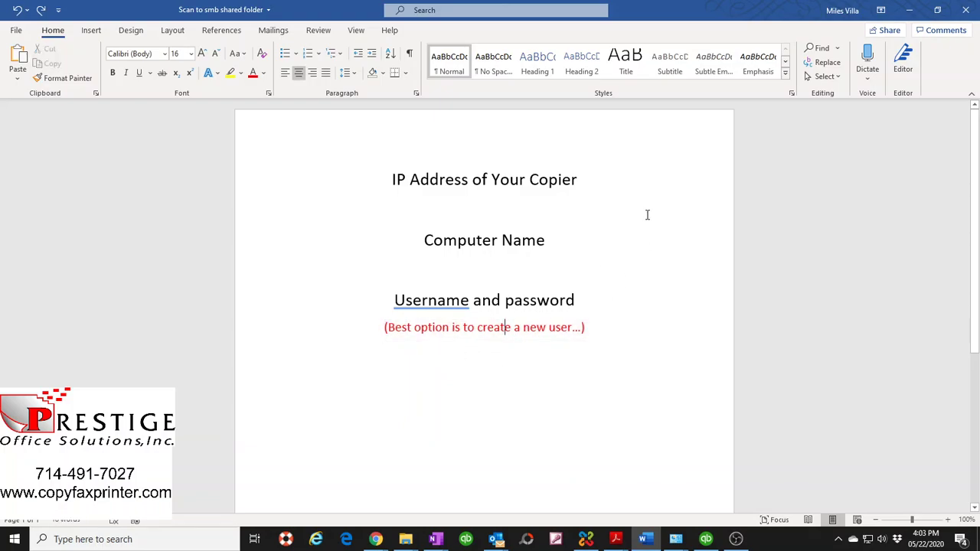
- Minimize the Word checklist so the Google home page shows again
click(912, 10)
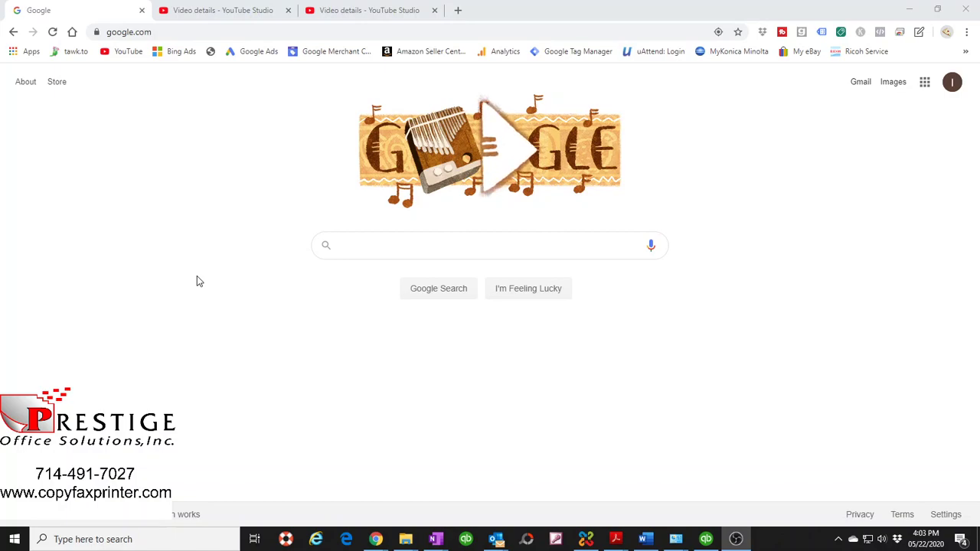
mouse_move(405, 541)
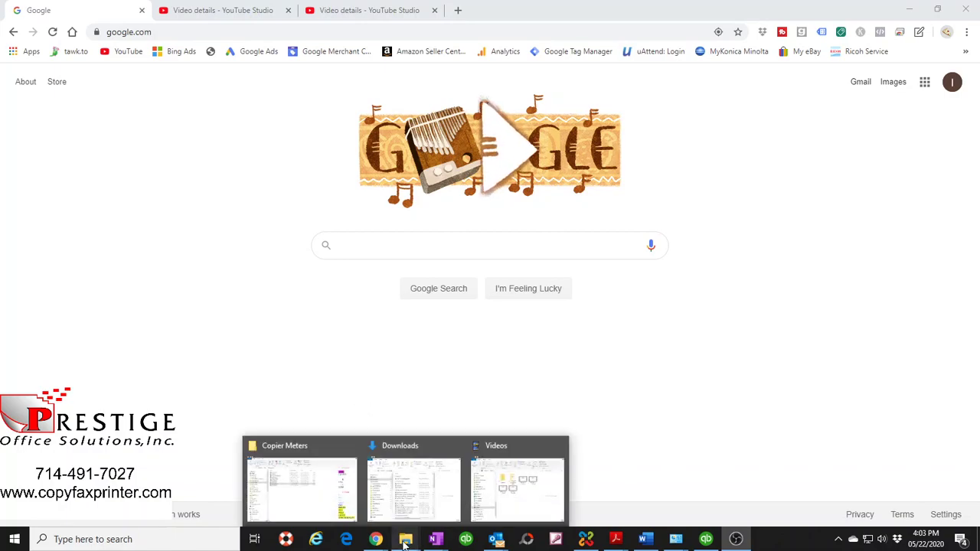
mouse_move(324, 505)
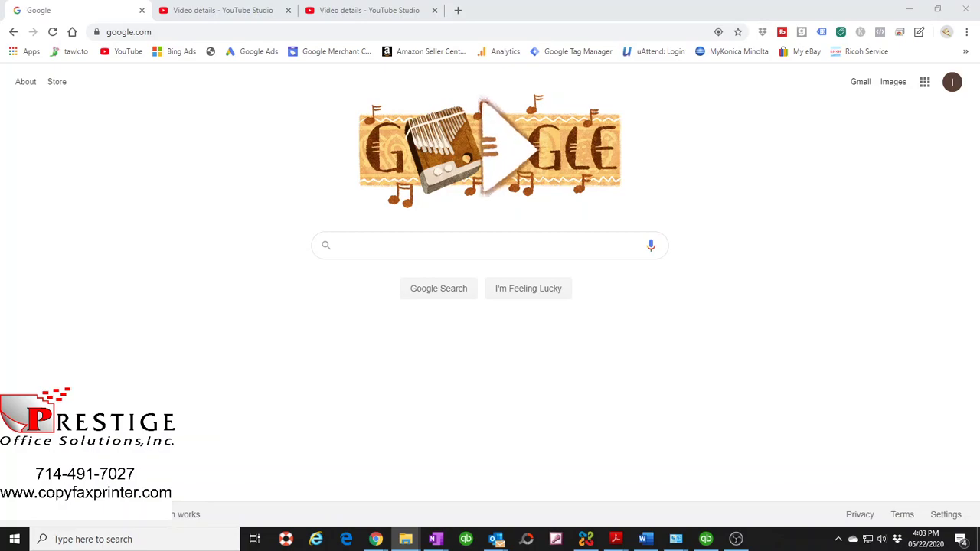
- Create a new folder named myscans2 at the root of Windows (C:), then minimize File Explorer
key(super+e)
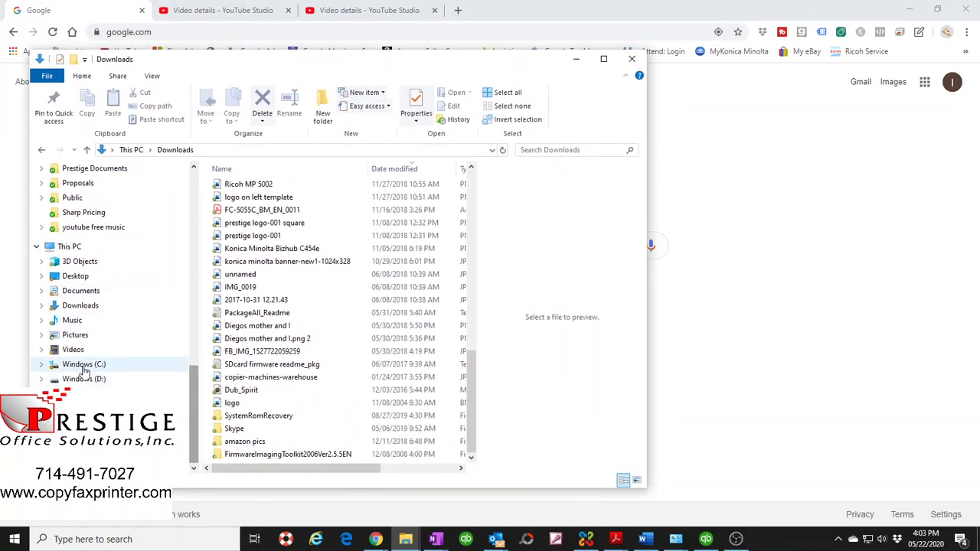
click(80, 365)
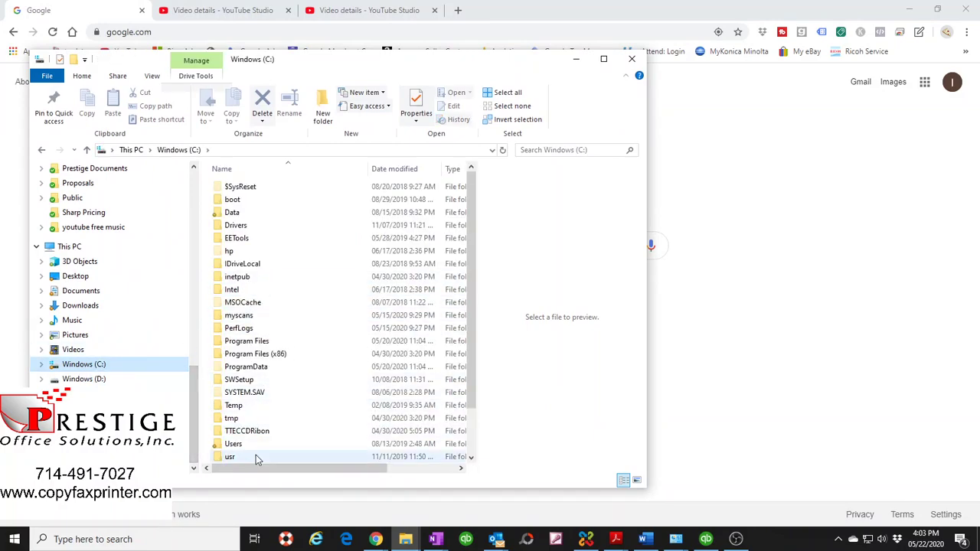
right_click(309, 418)
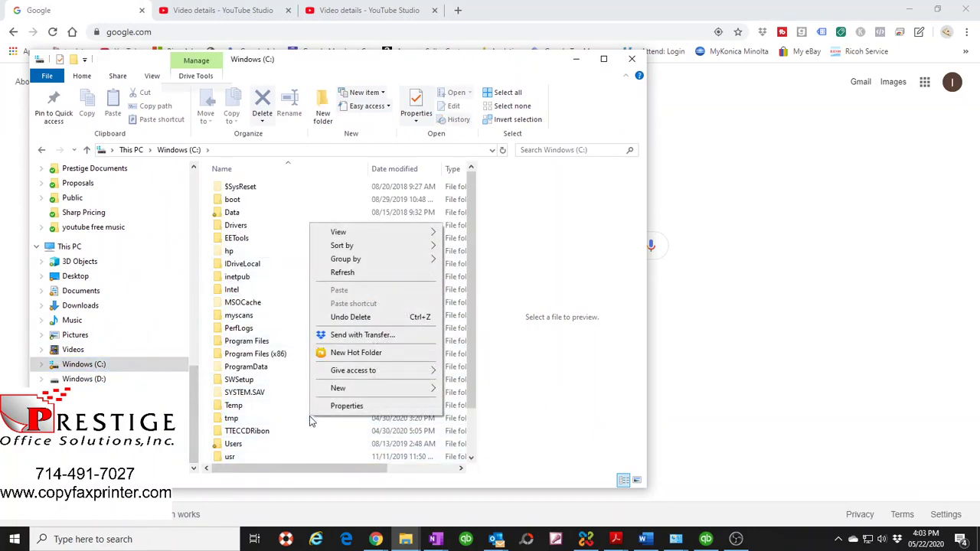
mouse_move(339, 388)
click(469, 388)
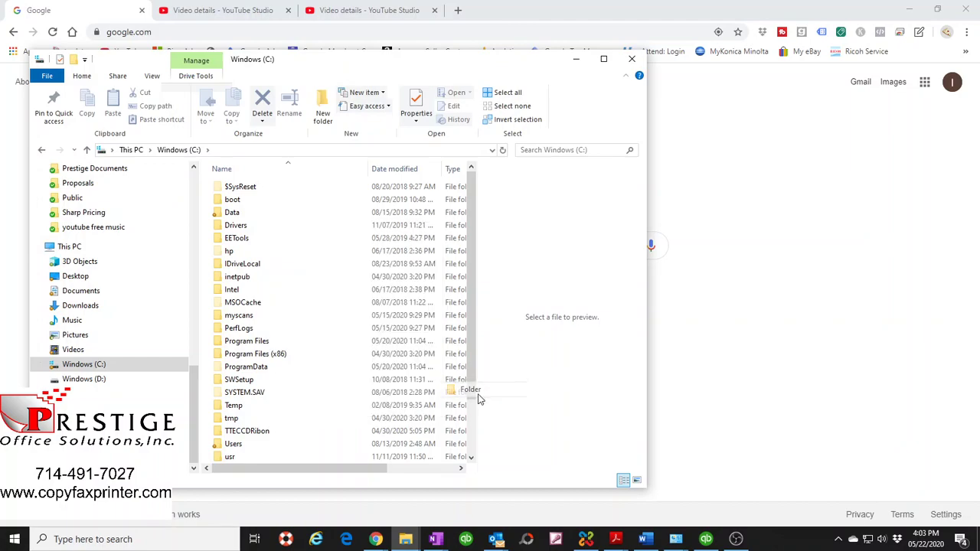
text(myscans)
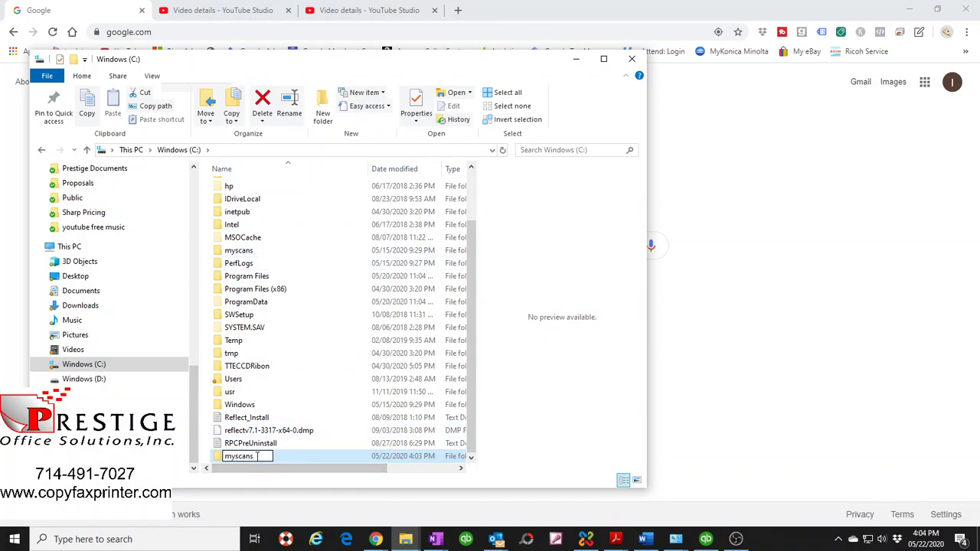
text(2)
key(Return)
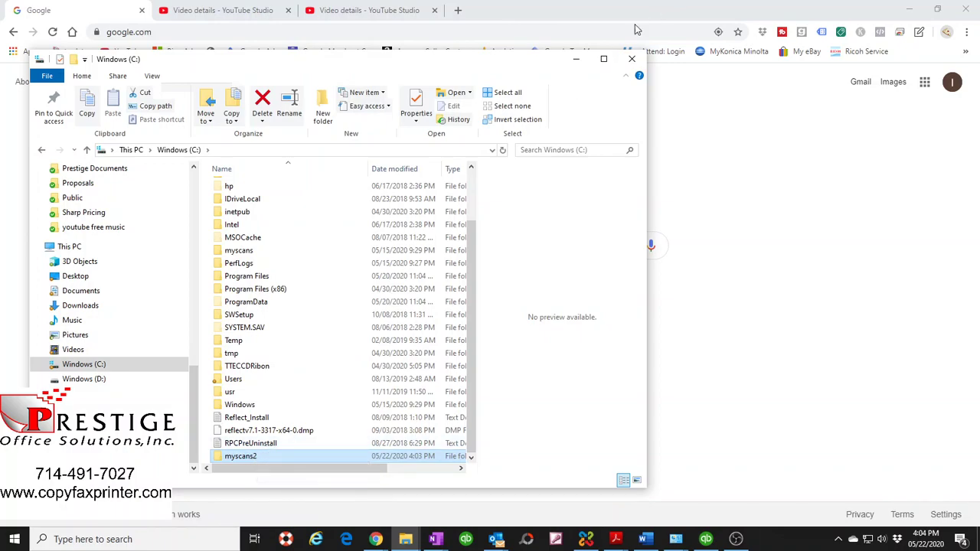
click(573, 60)
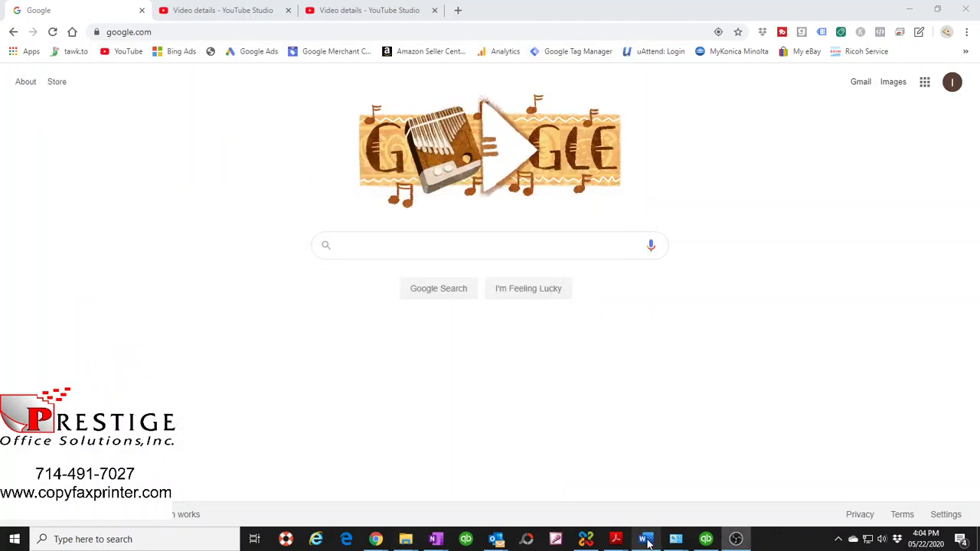
- Restore the Word checklist document from the taskbar
click(644, 539)
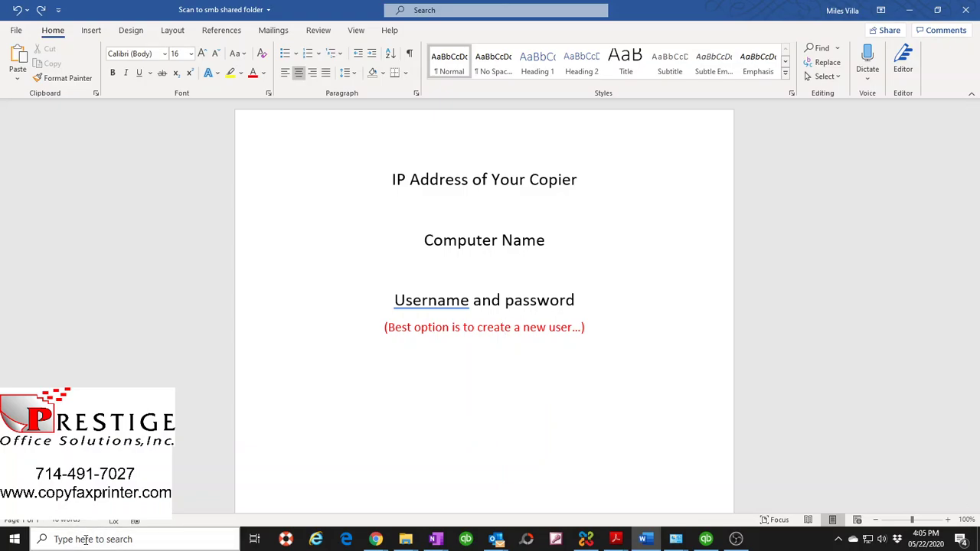
- Go from Control Panel's User Accounts to Manage Accounts and start adding a new user in PC settings
click(85, 540)
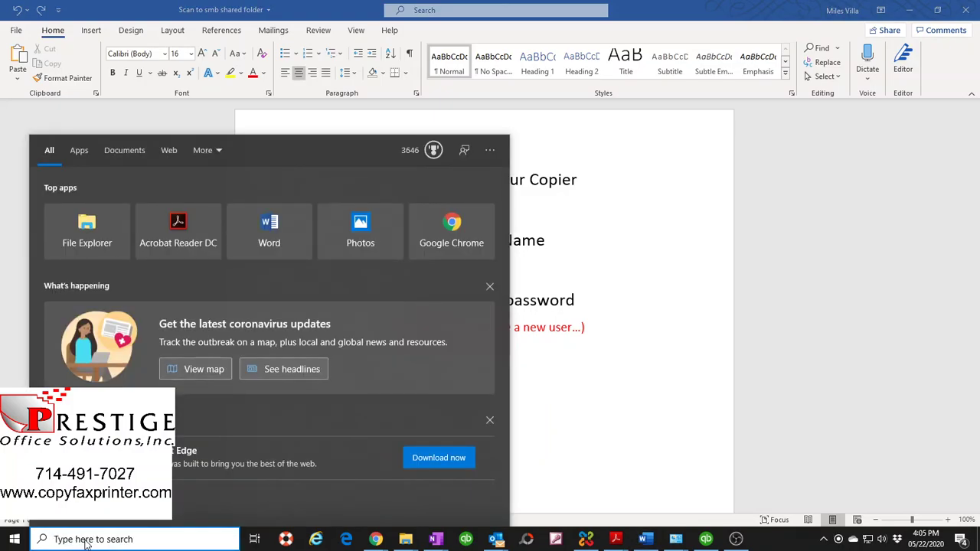
text(con)
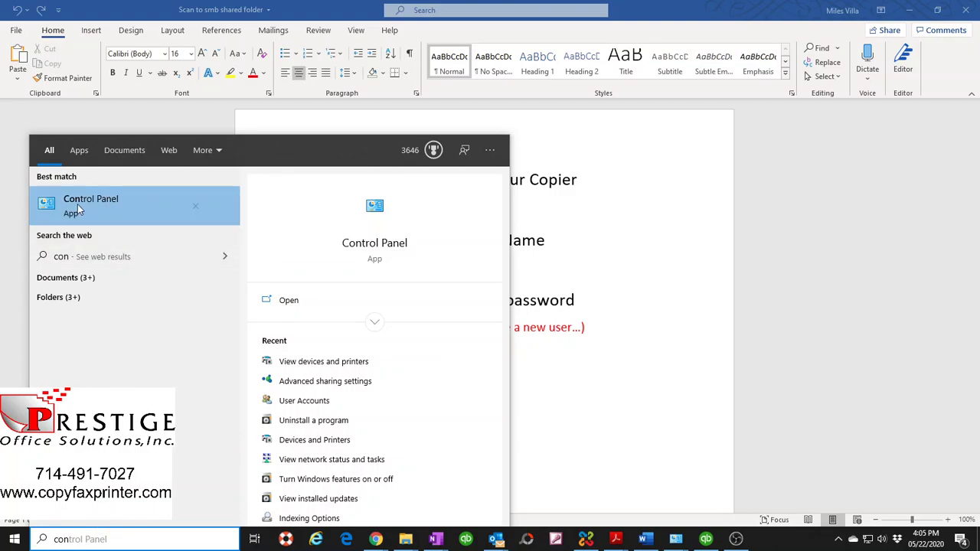
click(105, 210)
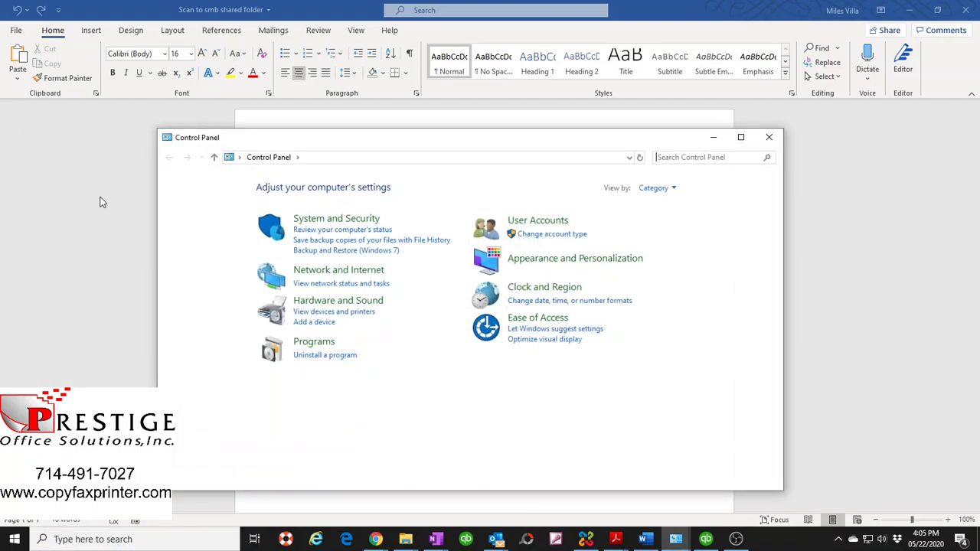
click(532, 223)
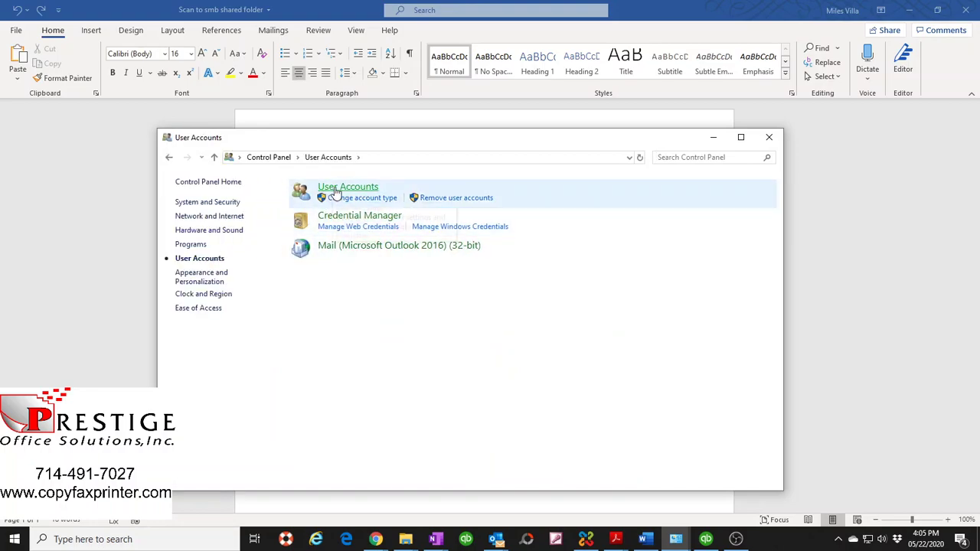
click(349, 188)
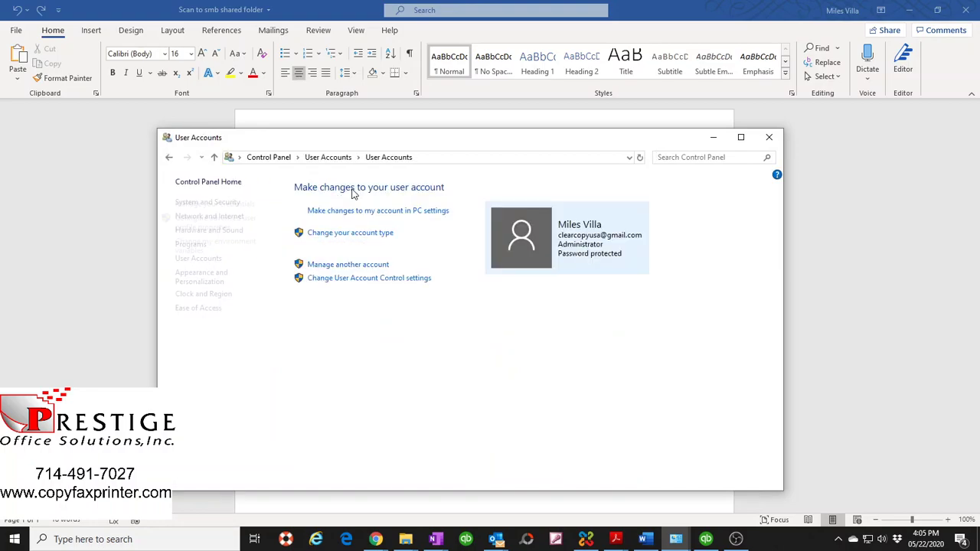
click(335, 265)
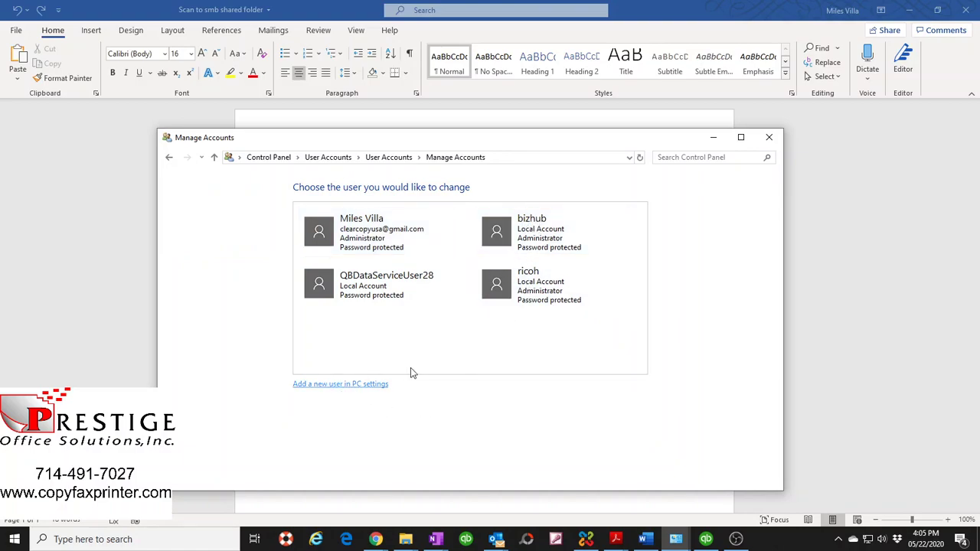
click(365, 383)
click(755, 55)
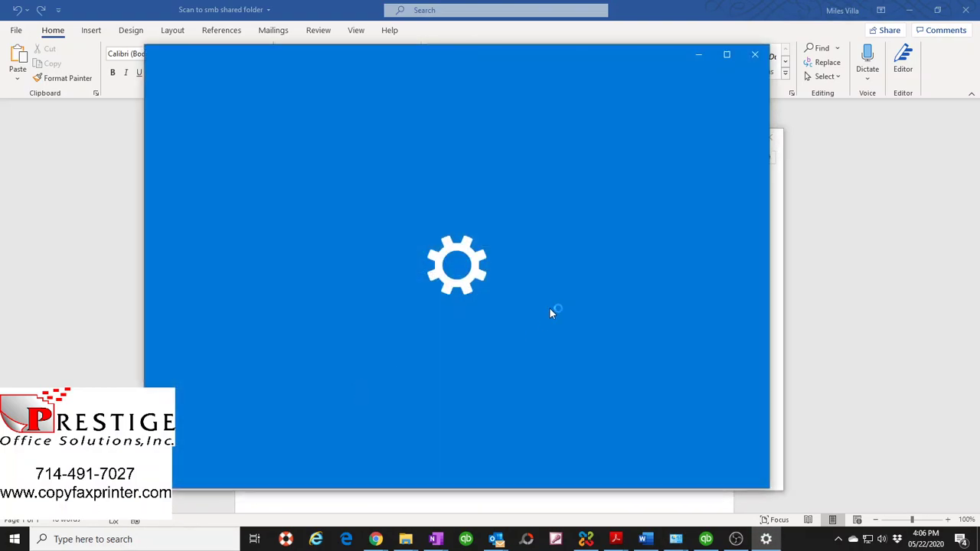
- Add someone else to this PC without sign-in information or a Microsoft account
scroll(490, 261, down, 2)
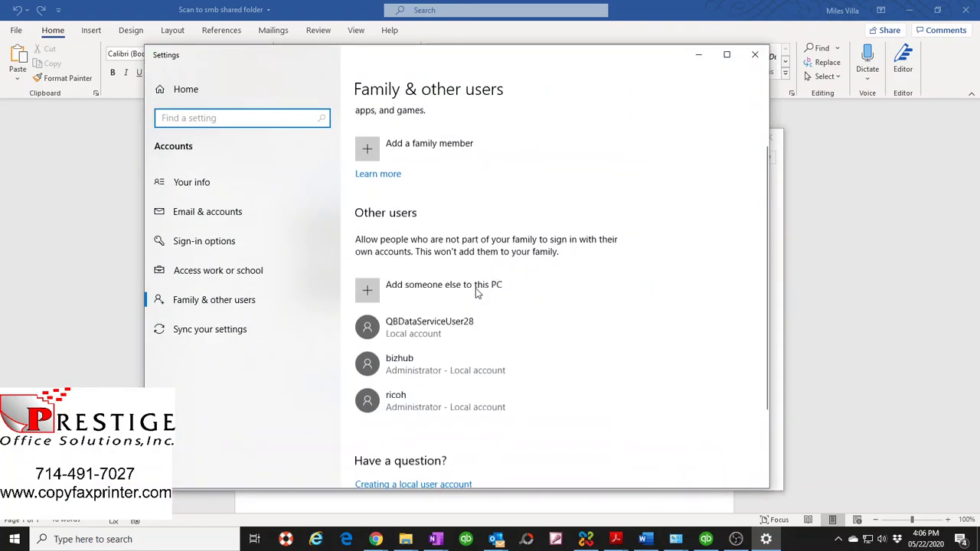
click(406, 280)
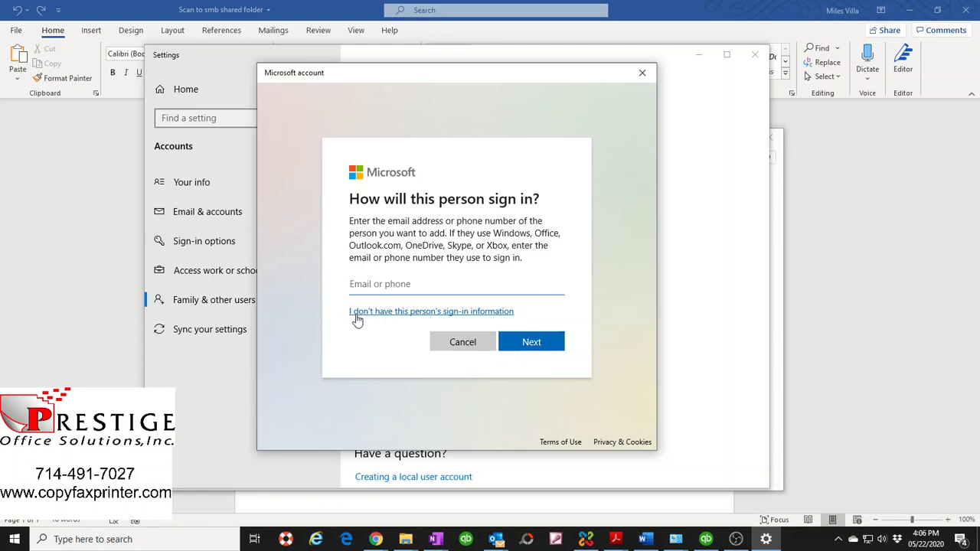
click(427, 315)
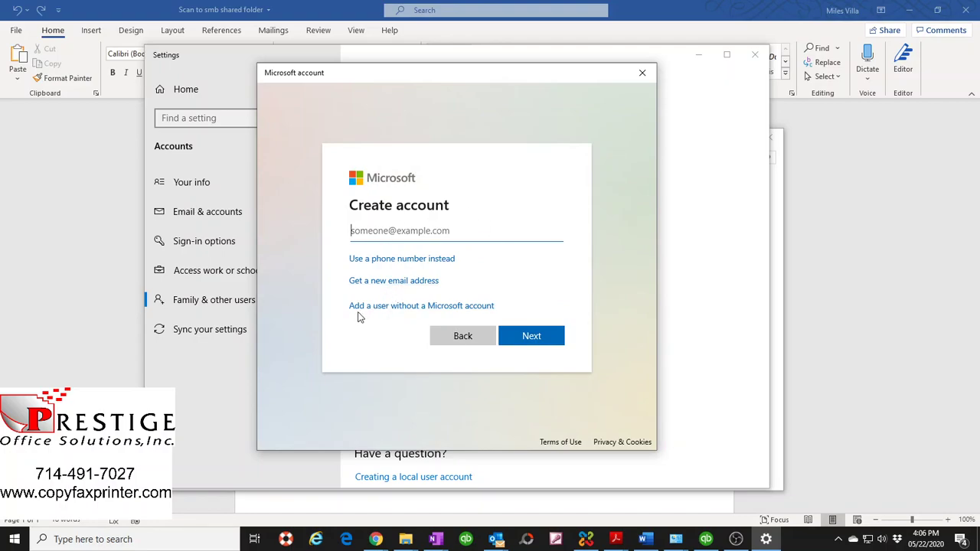
click(434, 308)
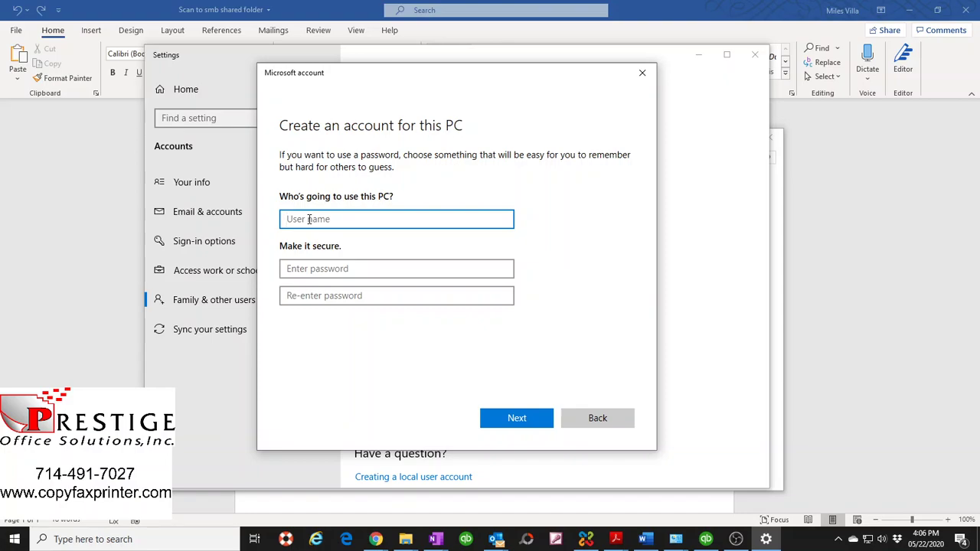
- Enter bizhub as the local user name, then type and confirm the account password
text(bizhub)
click(323, 269)
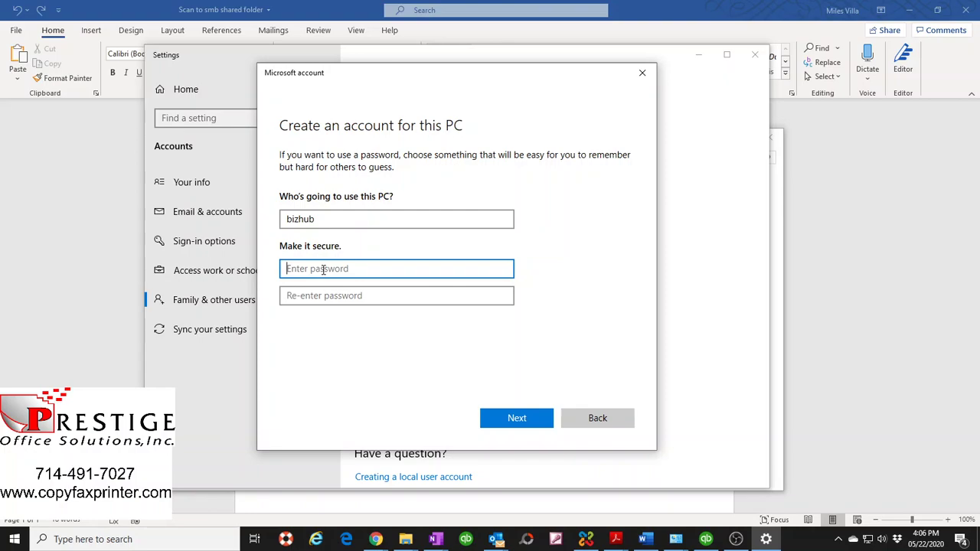
text(••)
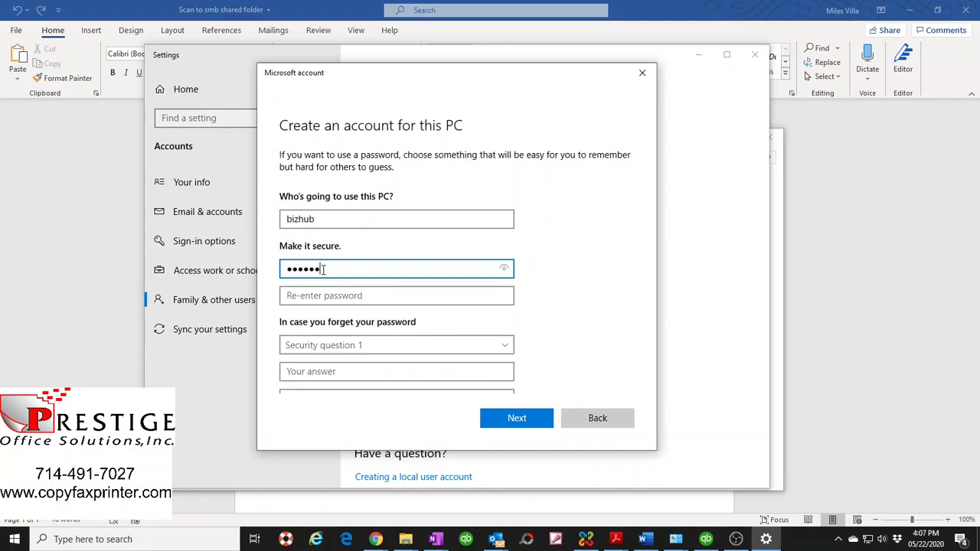
click(302, 297)
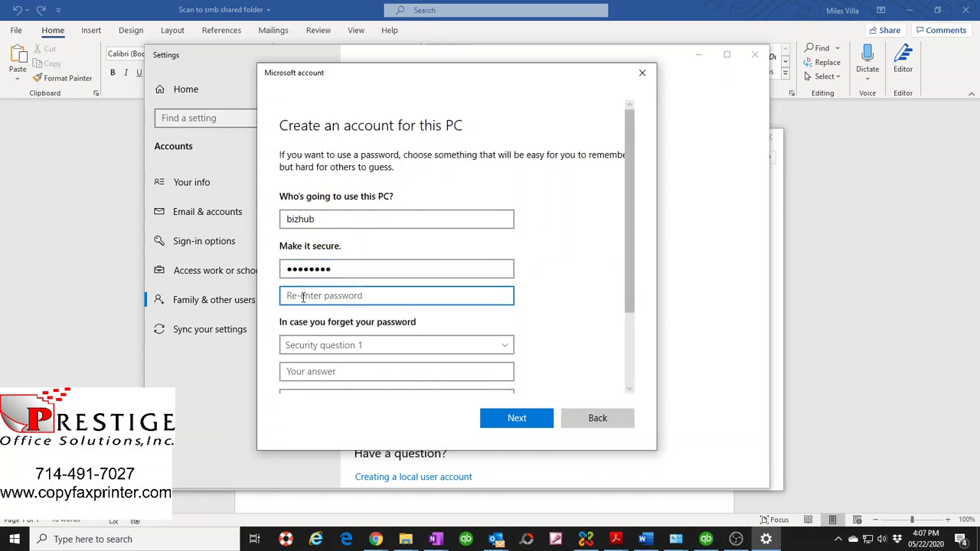
text(••••••••)
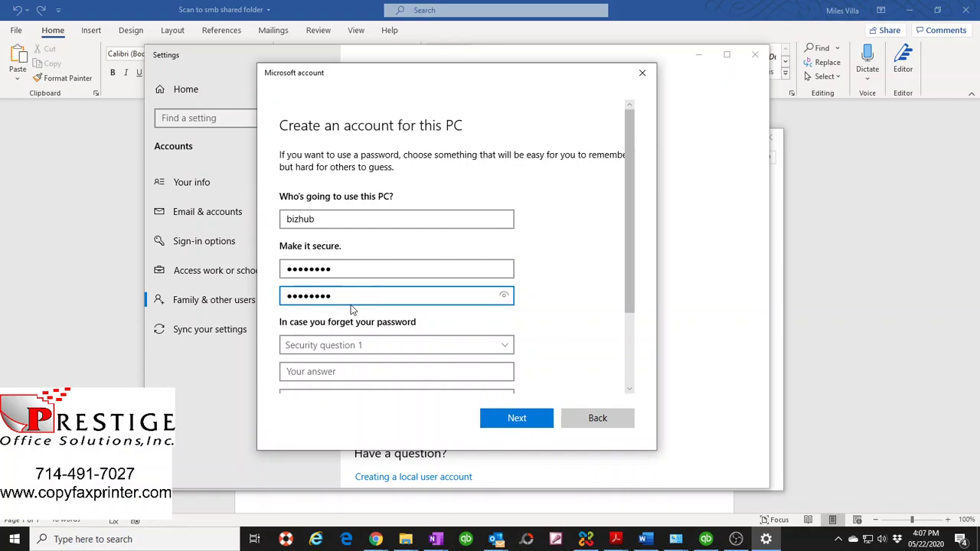
scroll(394, 312, down, 3)
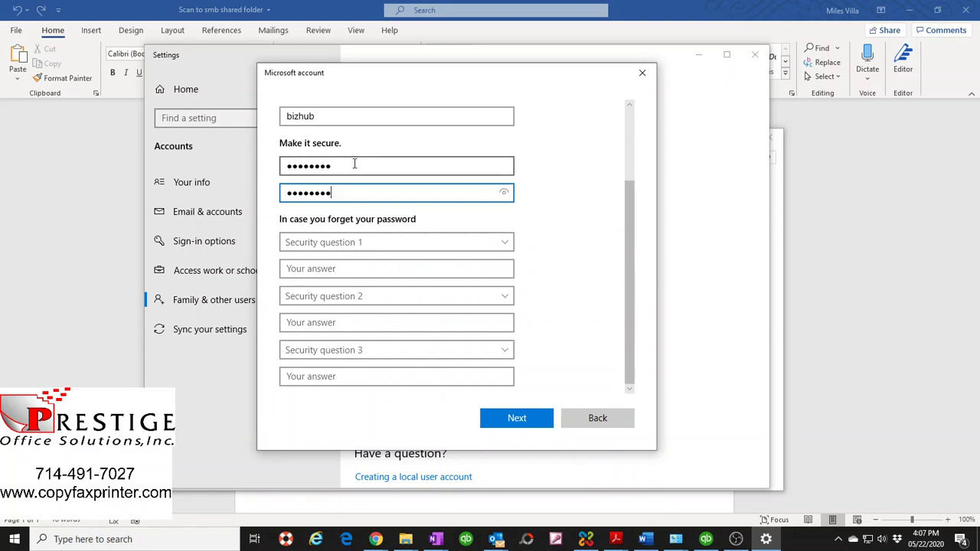
click(312, 245)
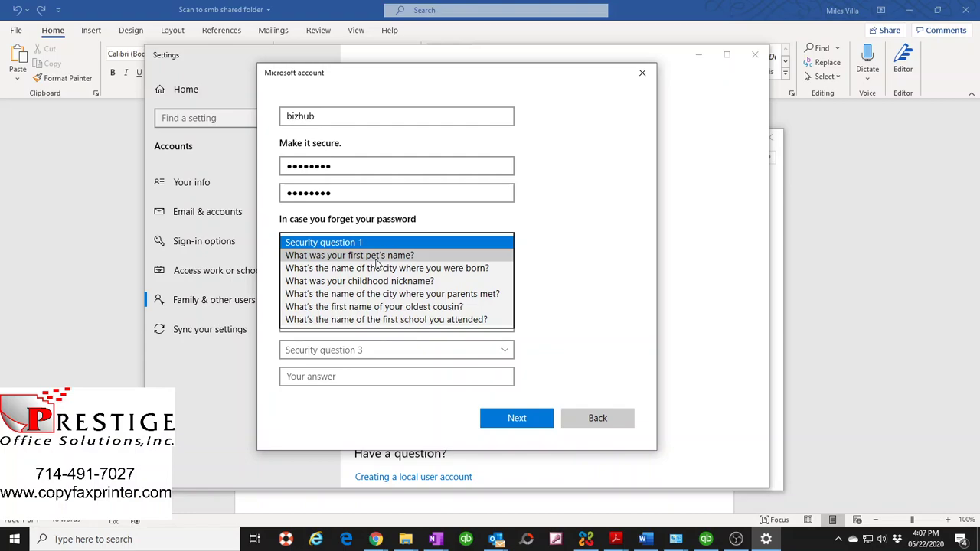
- Choose the first pet, birth city and parents-met city security questions and answer each one
click(376, 261)
click(372, 268)
click(356, 300)
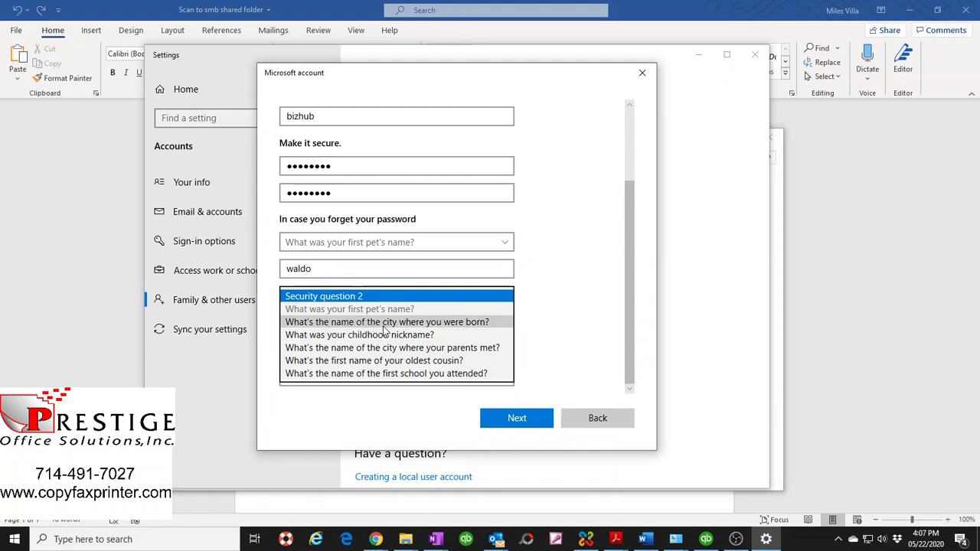
click(406, 323)
click(335, 323)
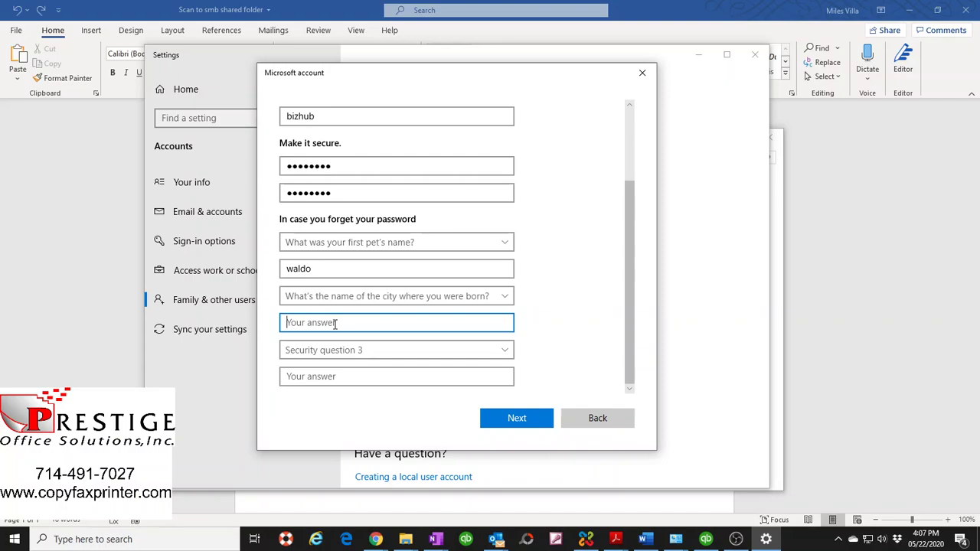
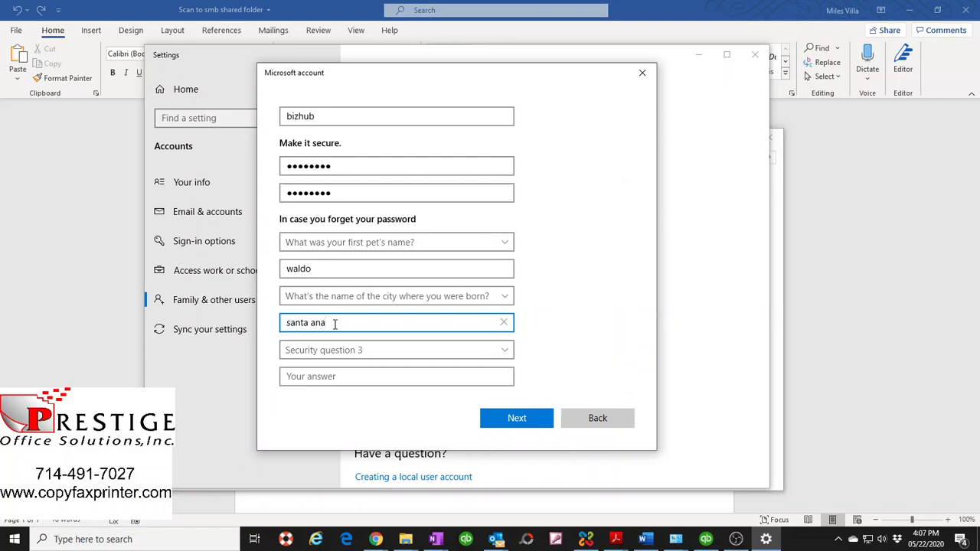
click(360, 351)
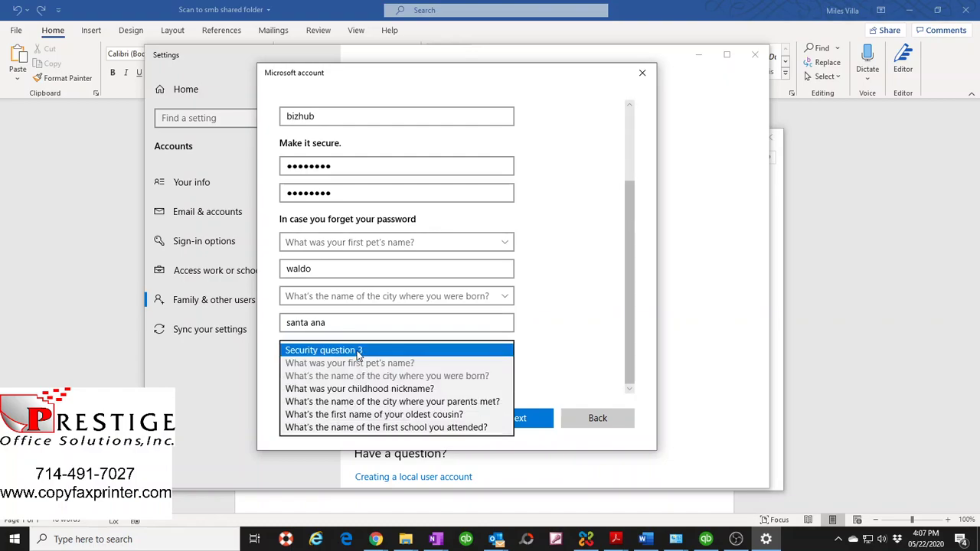
click(434, 404)
click(330, 377)
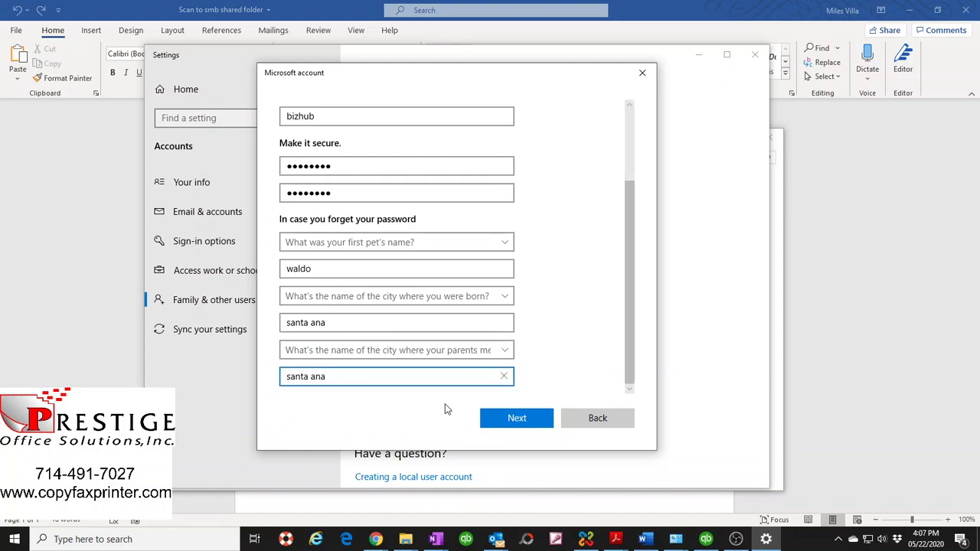
- Submit the new account, renaming it to bizhubs after the name is rejected
click(516, 417)
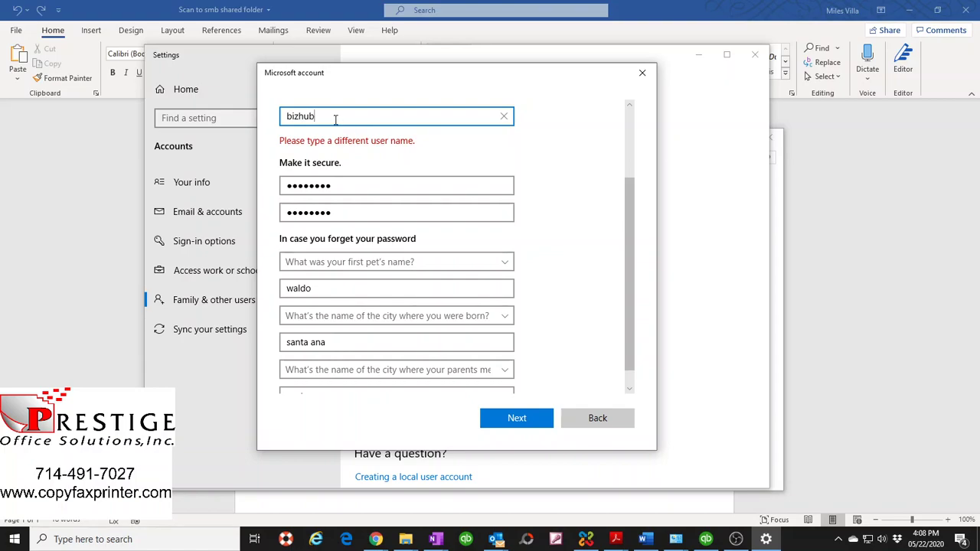
text(s)
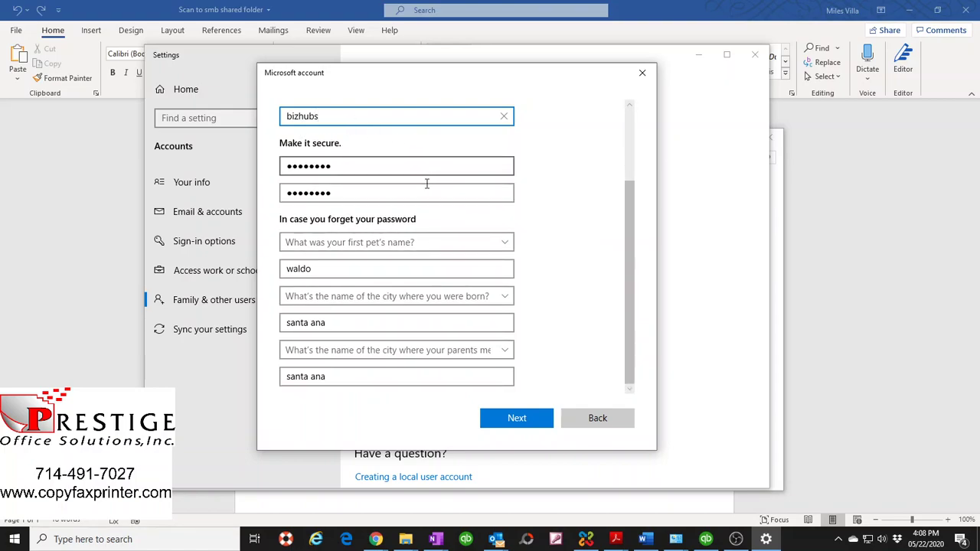
click(518, 418)
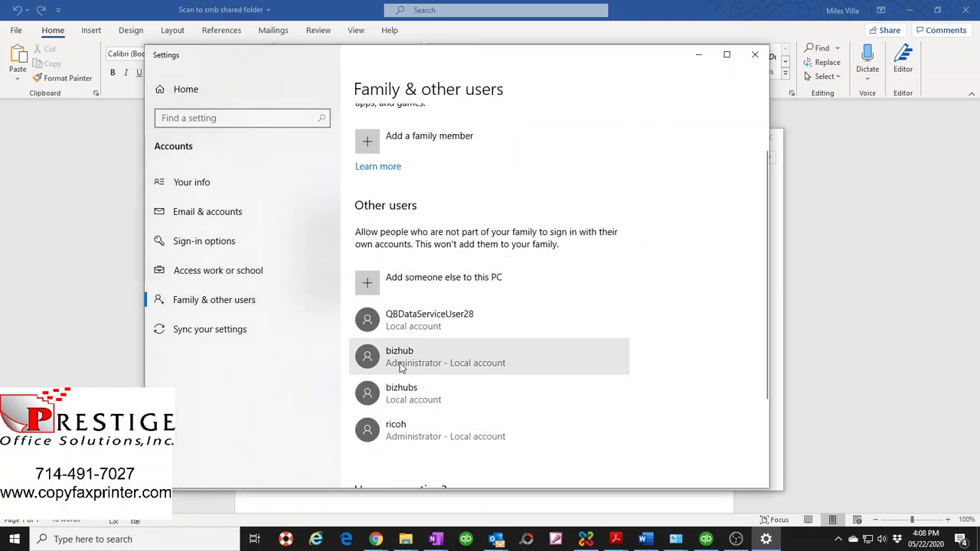
- Change the bizhubs account type to Administrator and close the Settings window
scroll(400, 360, down, 3)
scroll(400, 322, up, 2)
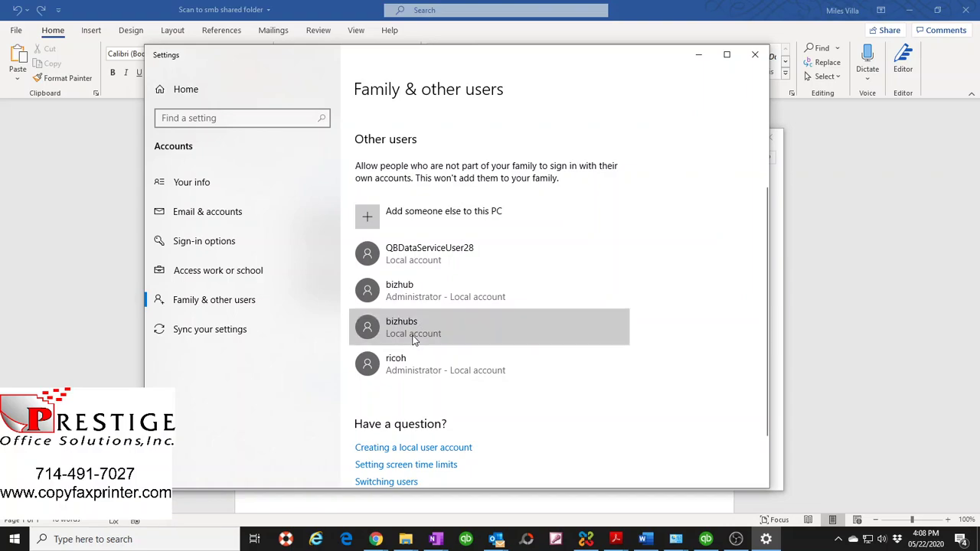
click(414, 339)
click(496, 365)
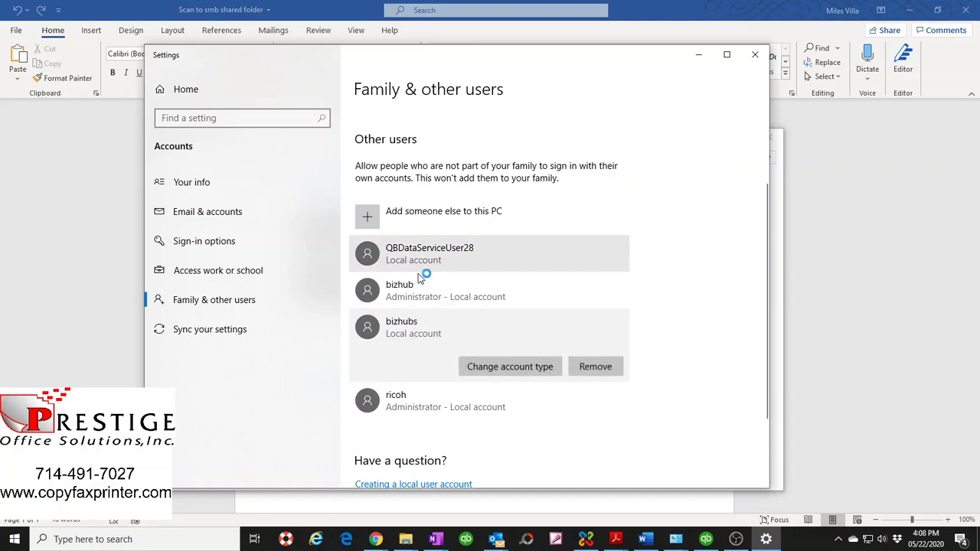
click(326, 285)
click(325, 266)
click(580, 337)
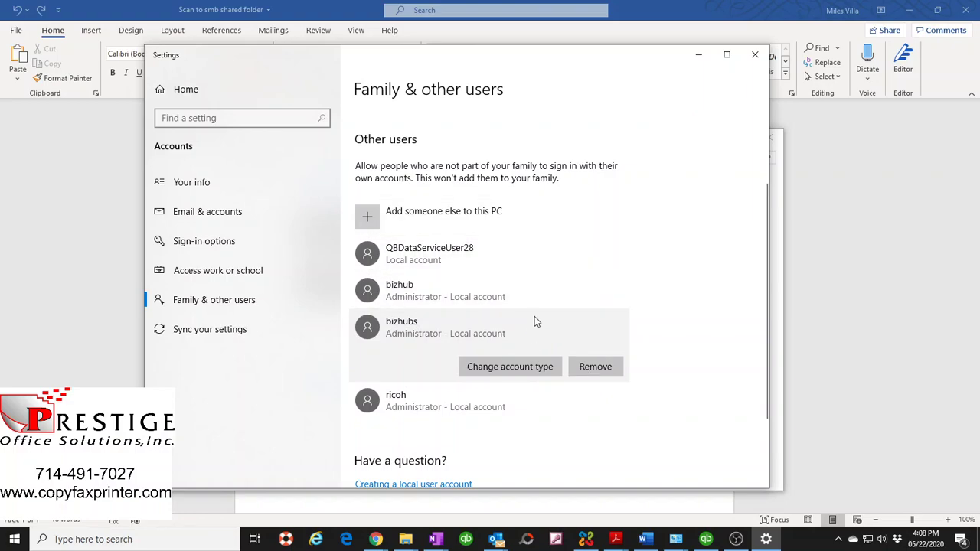
click(754, 54)
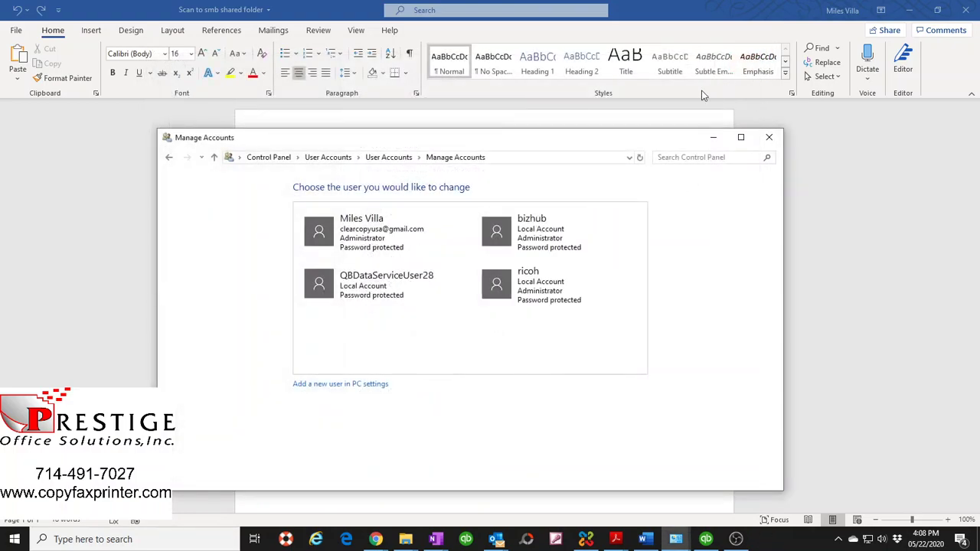
- Close Manage Accounts, minimize Word, and bring the Windows (C:) File Explorer window forward
click(768, 137)
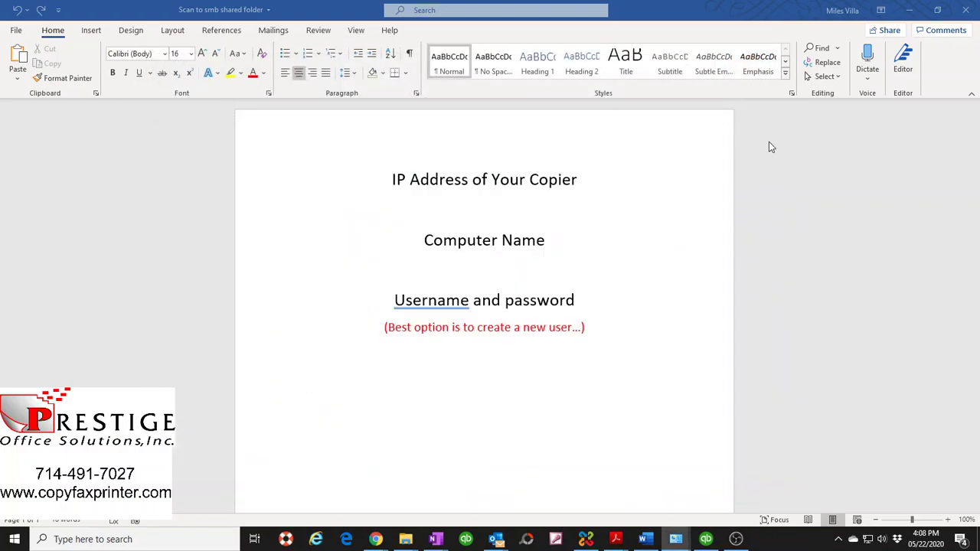
click(917, 12)
mouse_move(401, 540)
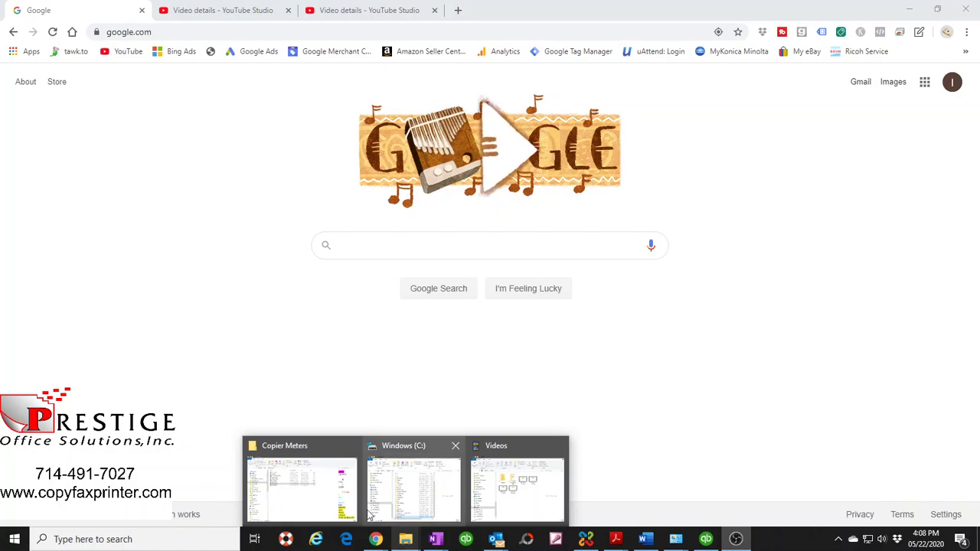
click(310, 483)
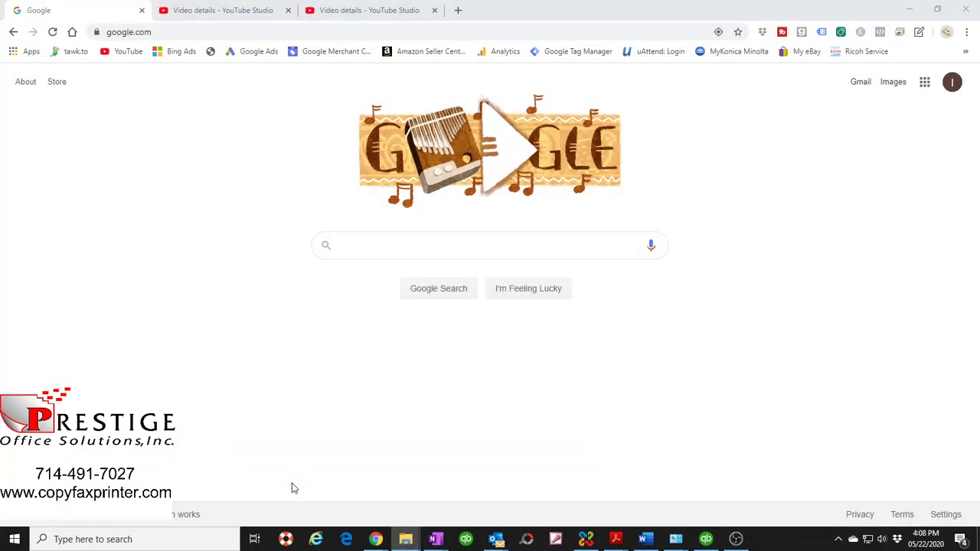
mouse_move(409, 544)
click(410, 490)
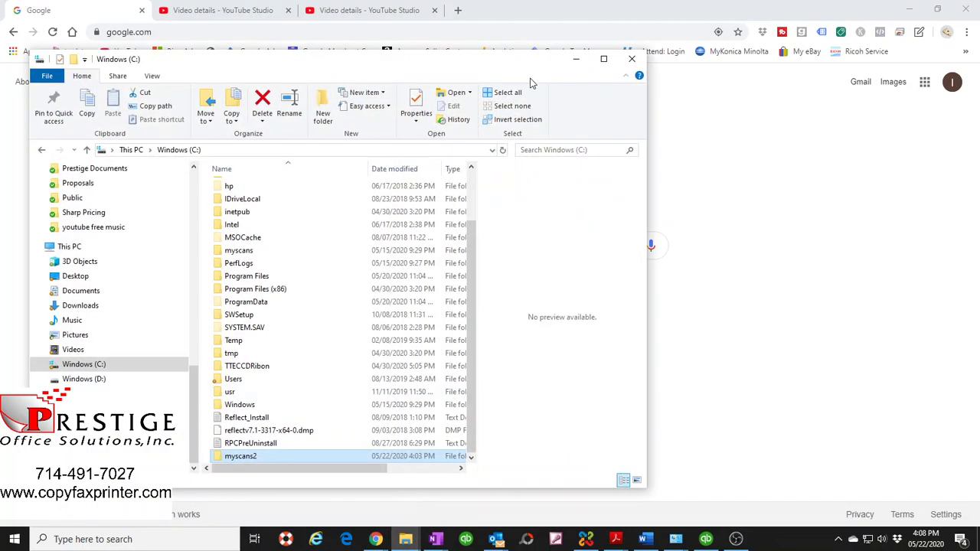
- Open myscans2's sharing settings and add the bizhubs account to the people with access
right_click(248, 459)
click(285, 444)
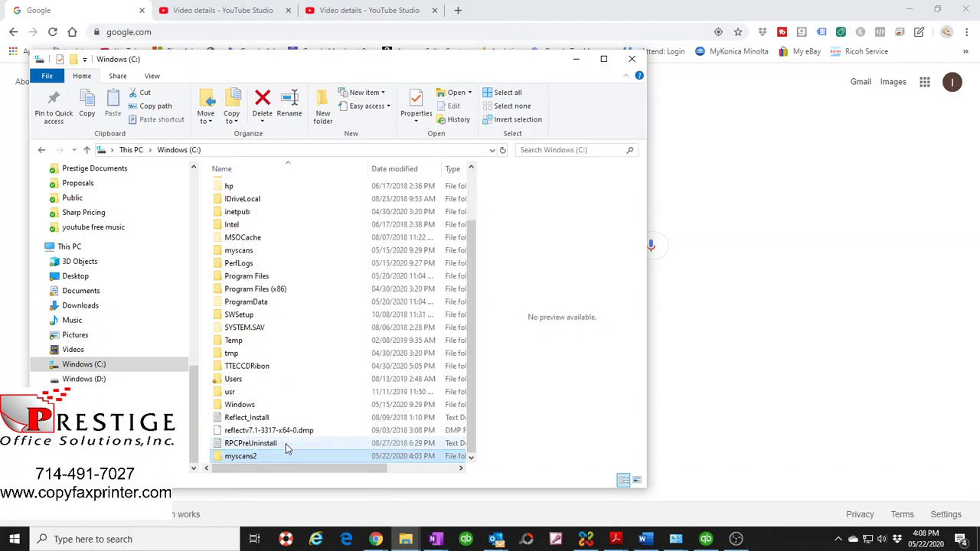
click(302, 257)
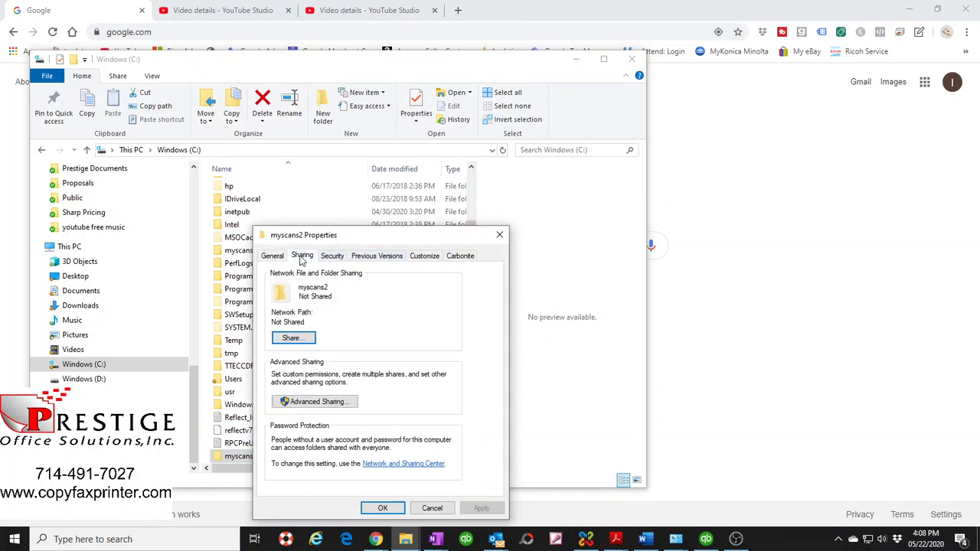
click(294, 339)
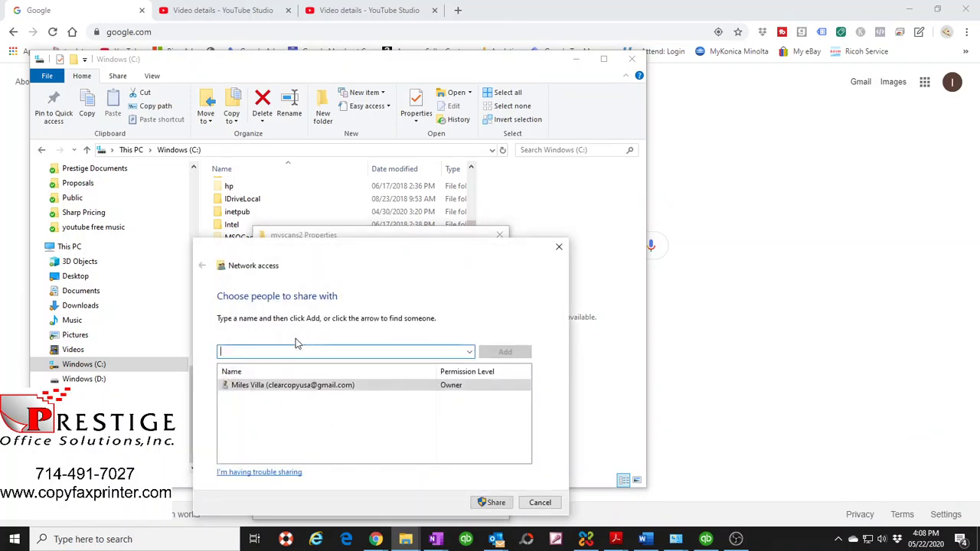
click(469, 352)
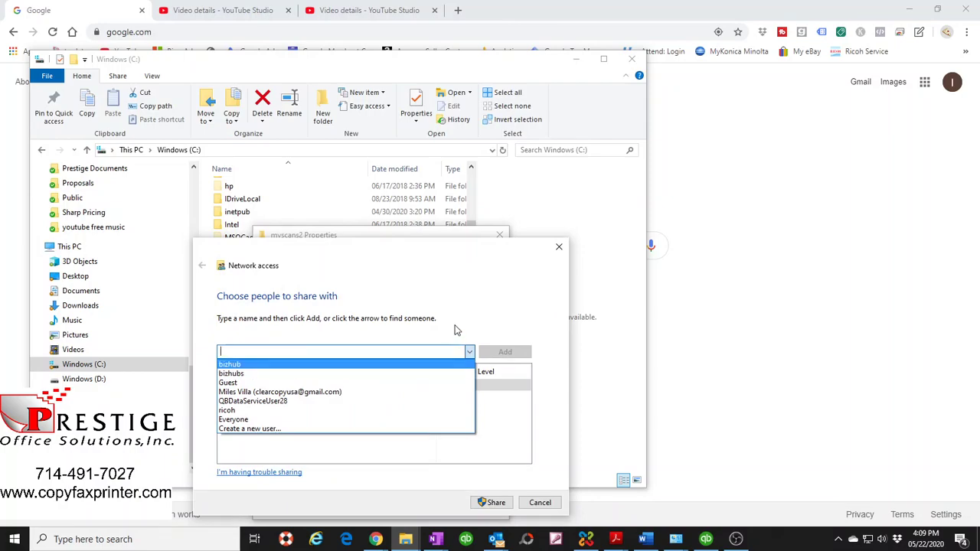
click(499, 286)
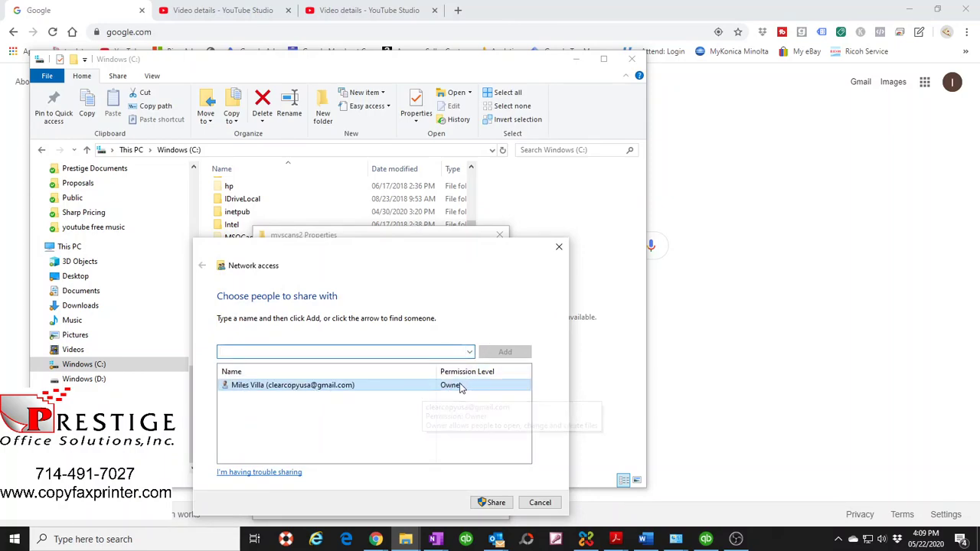
click(469, 351)
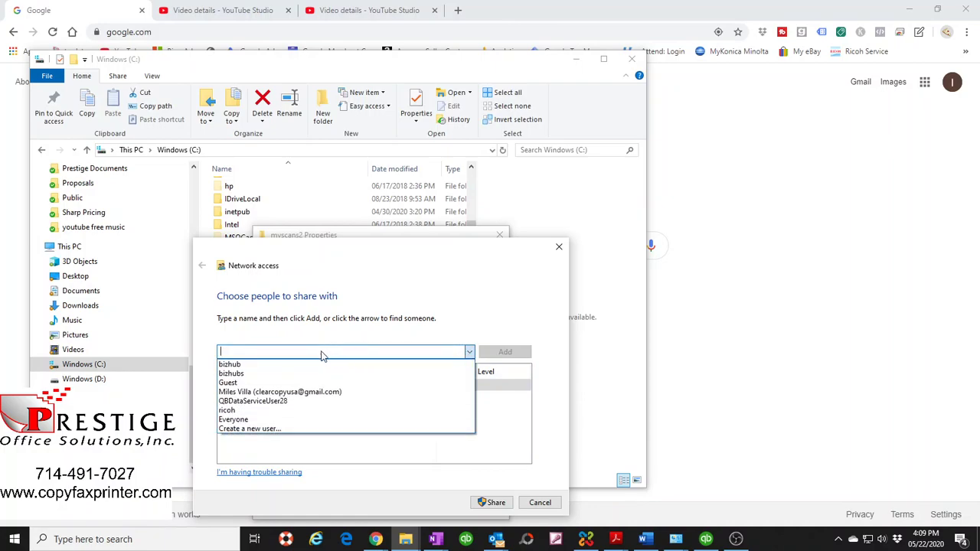
click(243, 374)
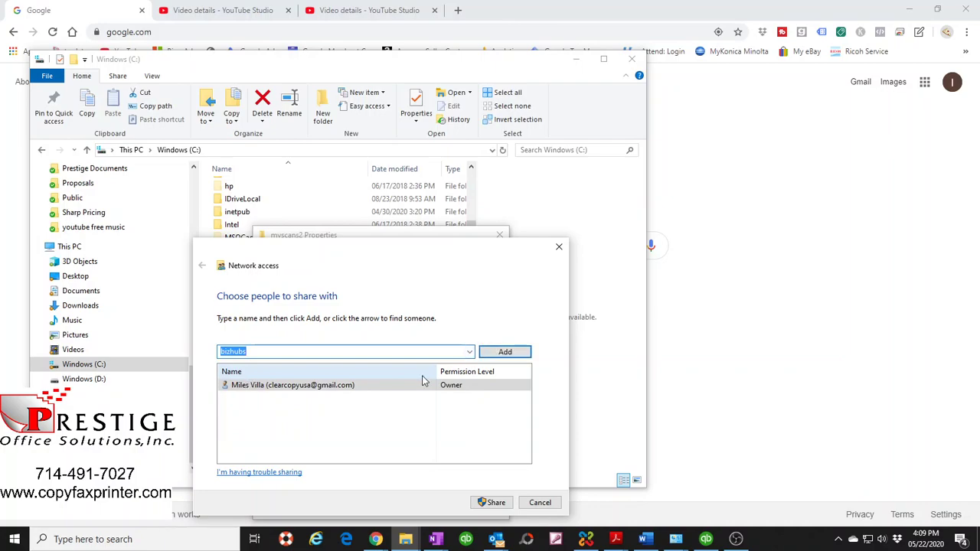
click(508, 352)
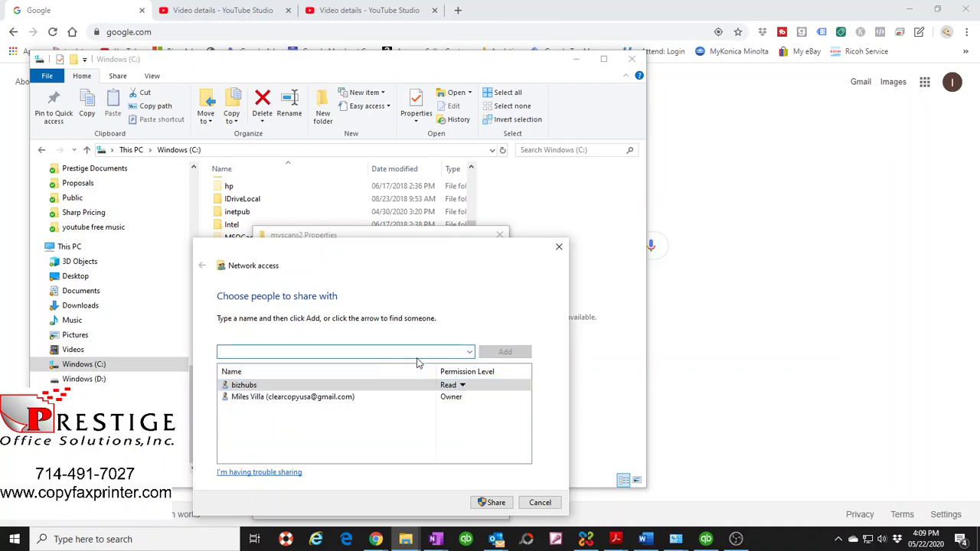
- Give bizhubs Read/Write access and confirm sharing the myscans2 folder
click(462, 386)
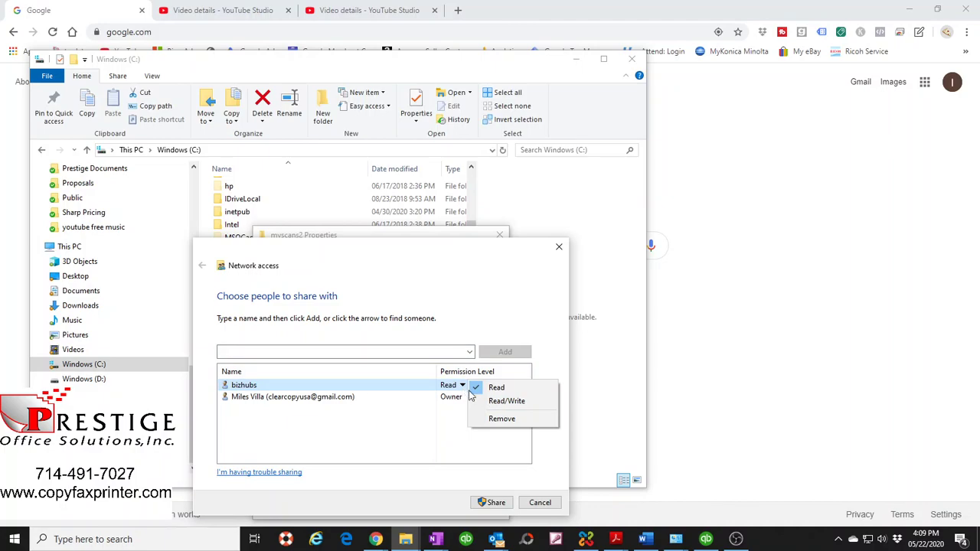
click(506, 405)
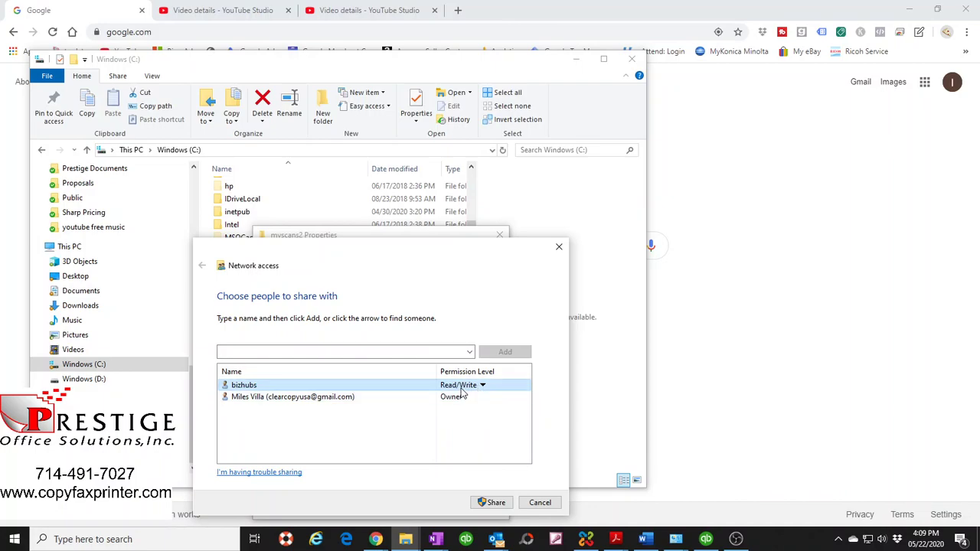
click(495, 503)
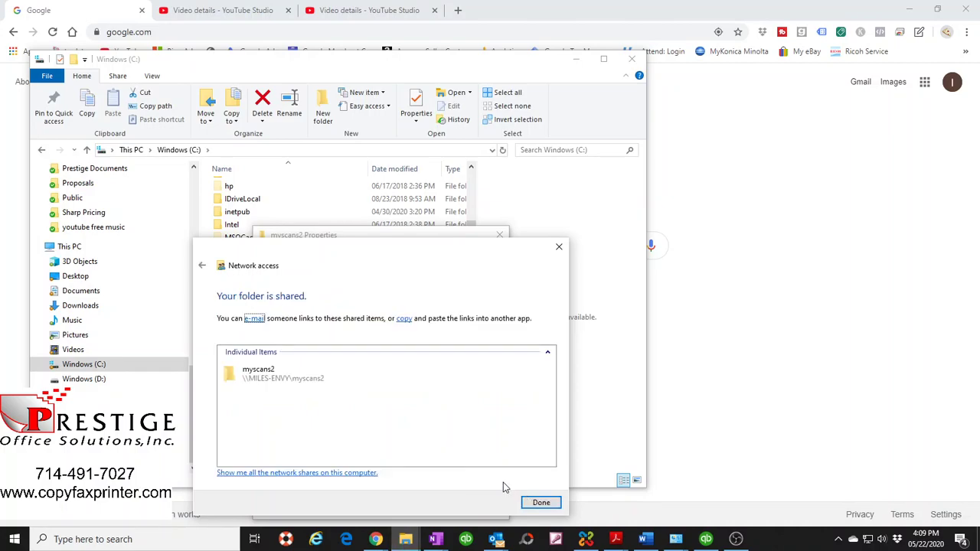
click(541, 503)
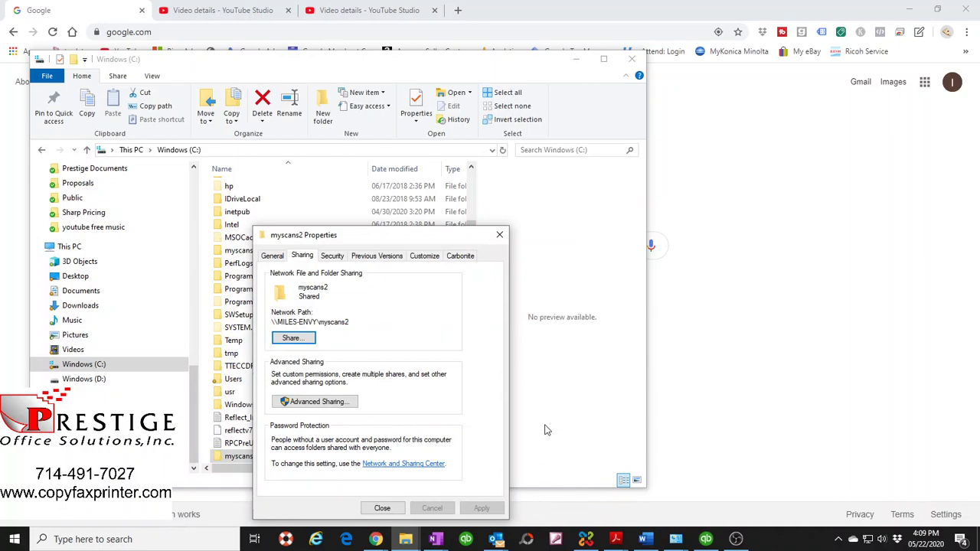
- Open the Advanced Sharing permissions for myscans2 and review the existing groups' permissions
click(310, 402)
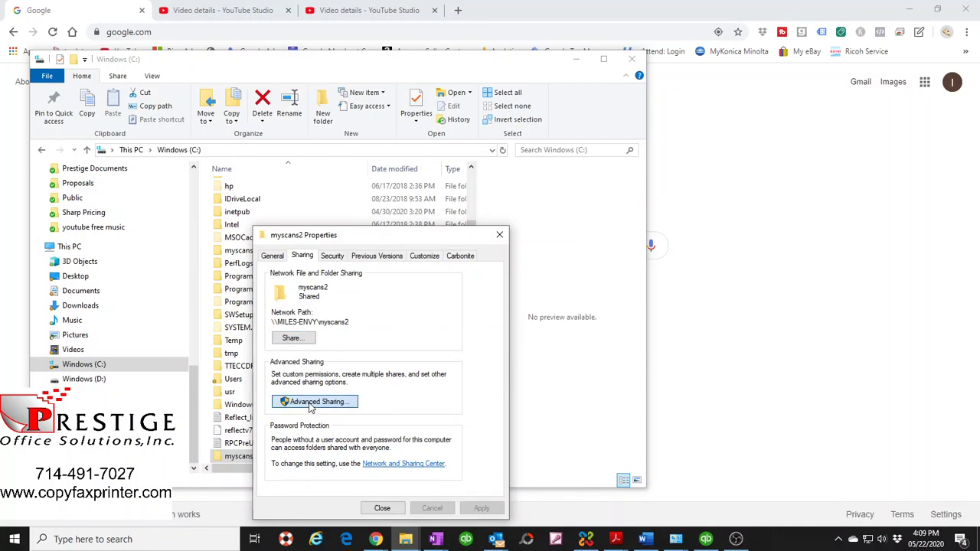
click(304, 425)
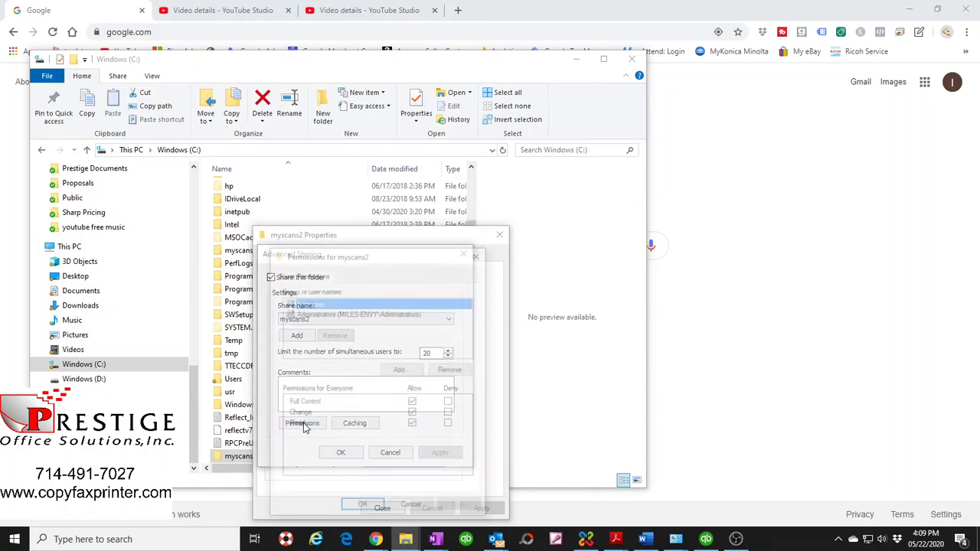
click(413, 507)
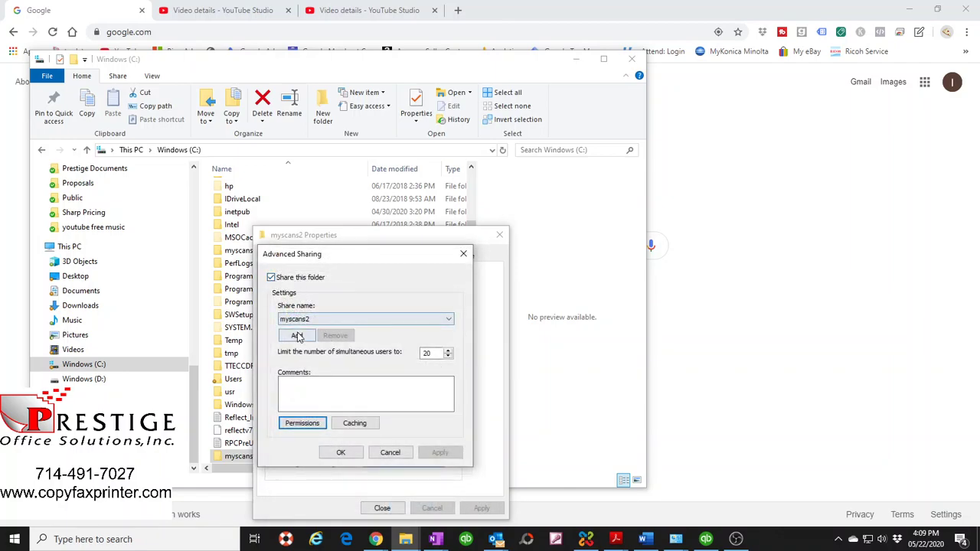
click(300, 426)
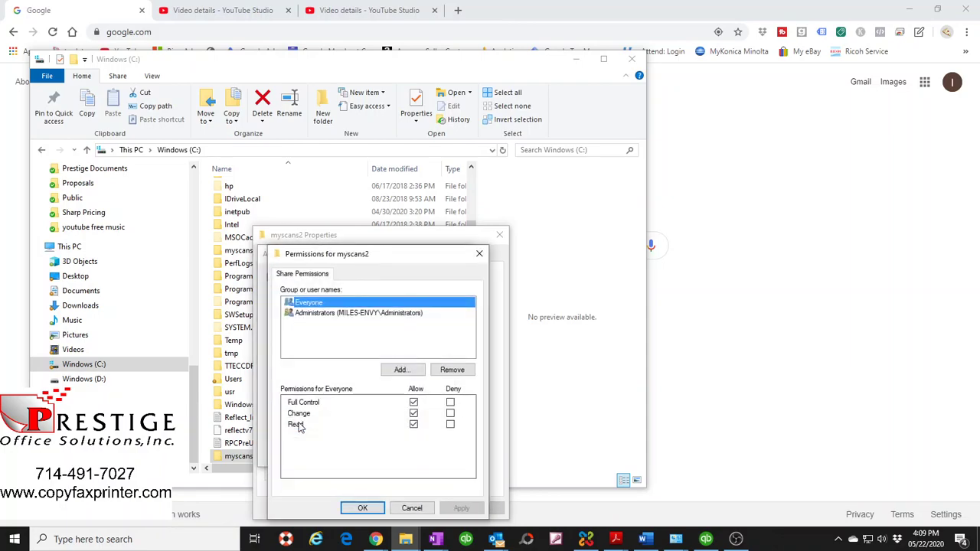
click(326, 315)
click(322, 305)
click(316, 314)
- Add the bizhubs scanning user with Full Control allowed, then apply and save the sharing settings
click(401, 370)
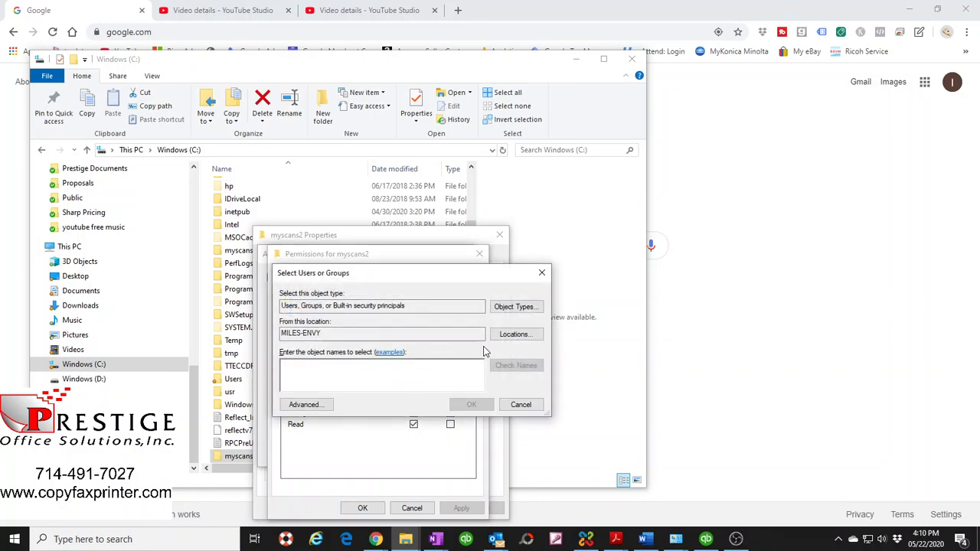
text(bizhuy)
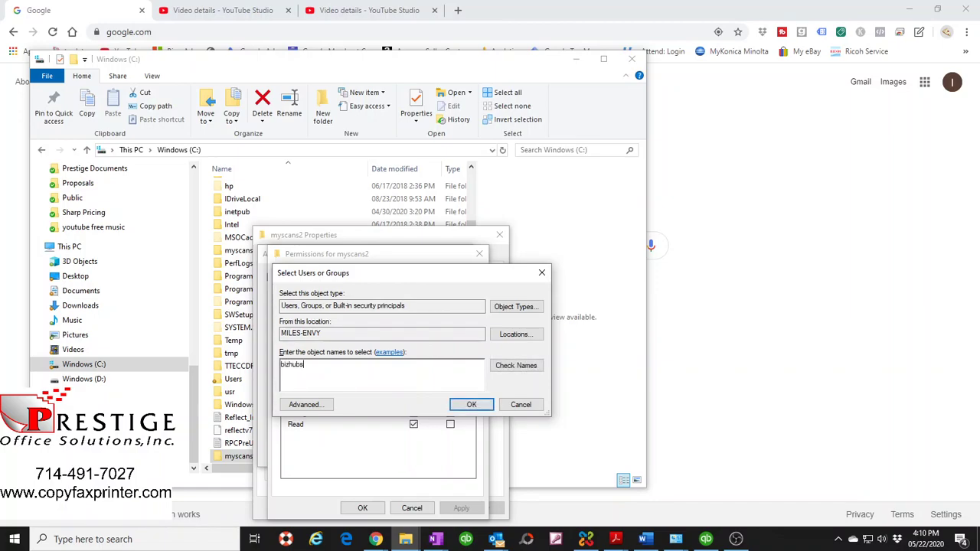
click(472, 405)
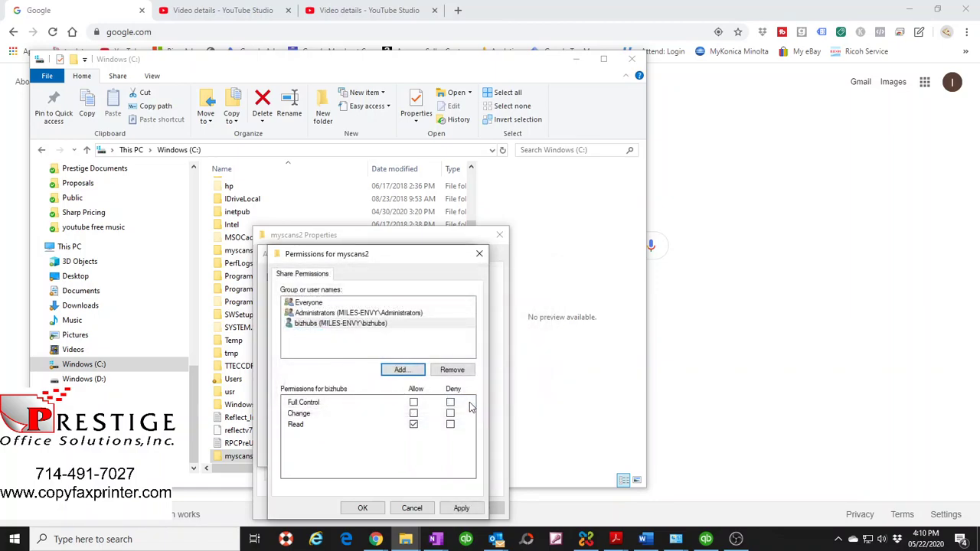
click(315, 325)
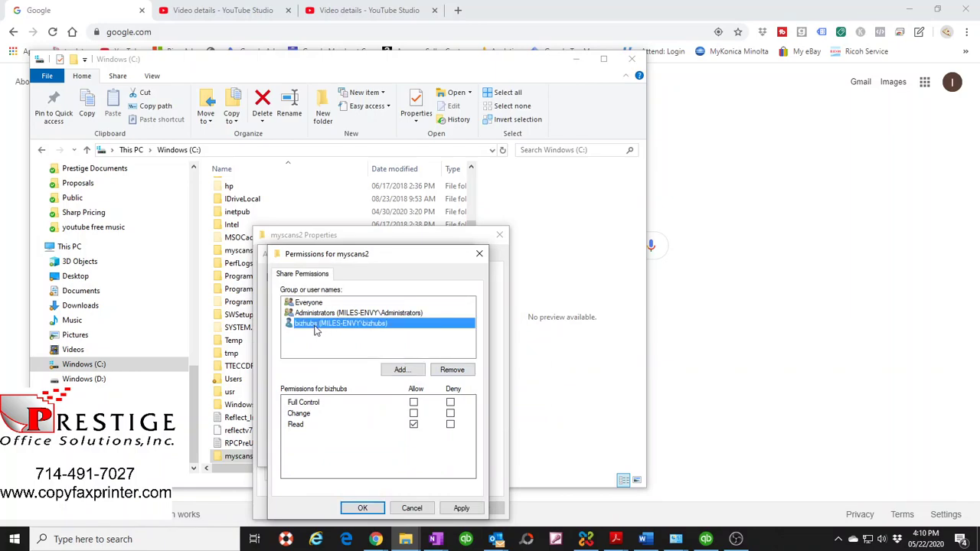
click(415, 403)
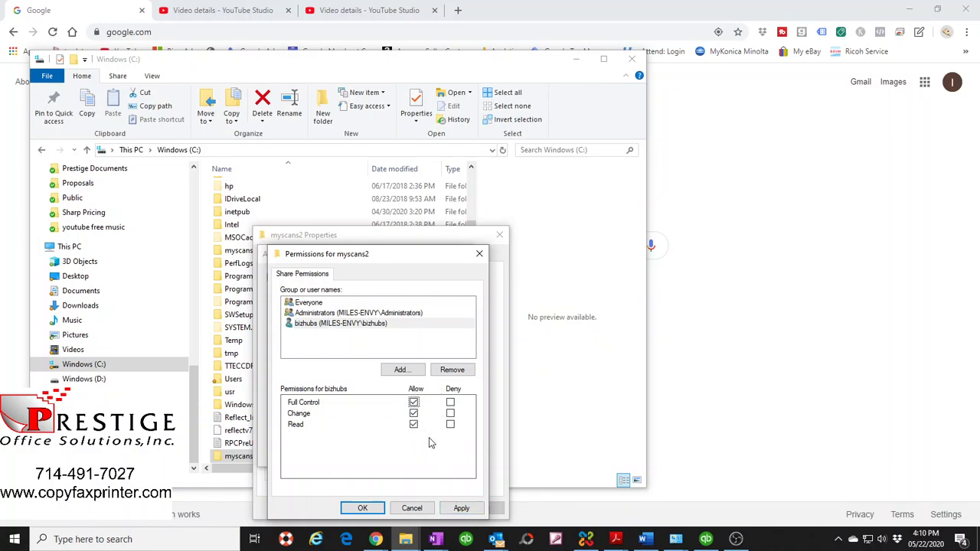
click(461, 509)
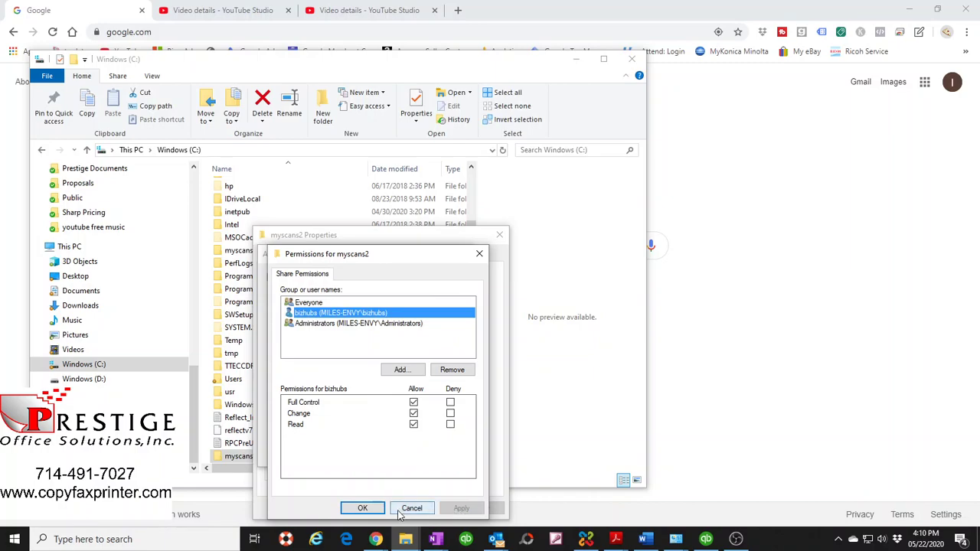
click(362, 508)
click(440, 453)
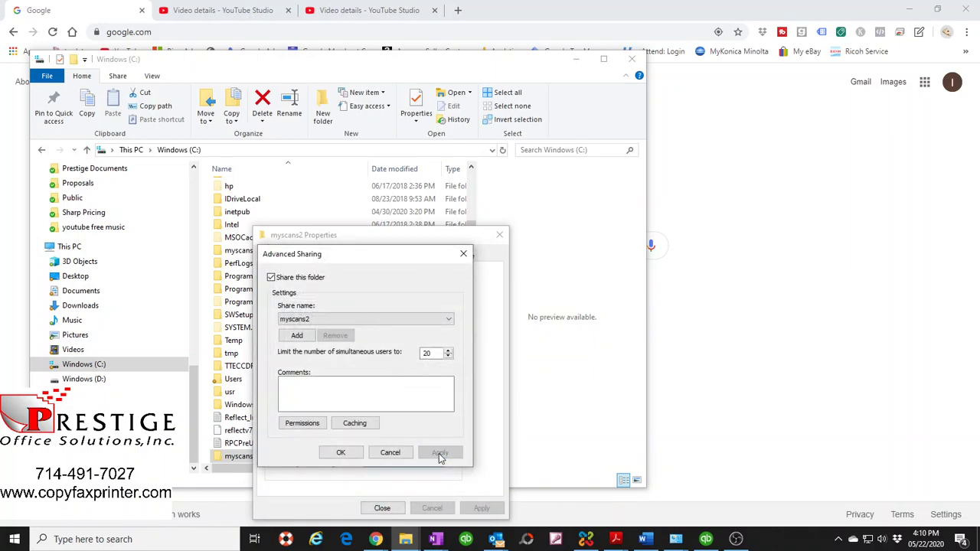
click(342, 453)
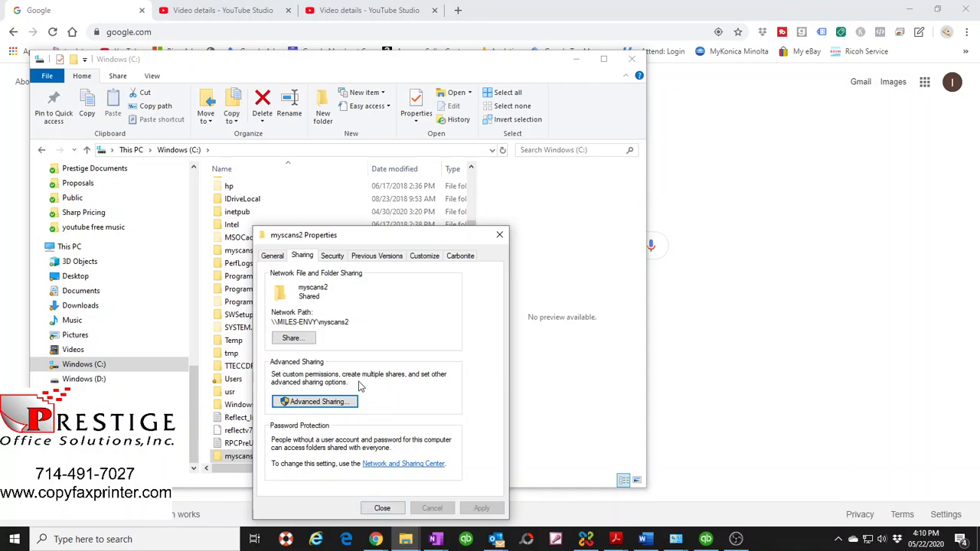
- Check the myscans2 network path on the Sharing tab and move the properties window aside
drag(417, 234, 424, 212)
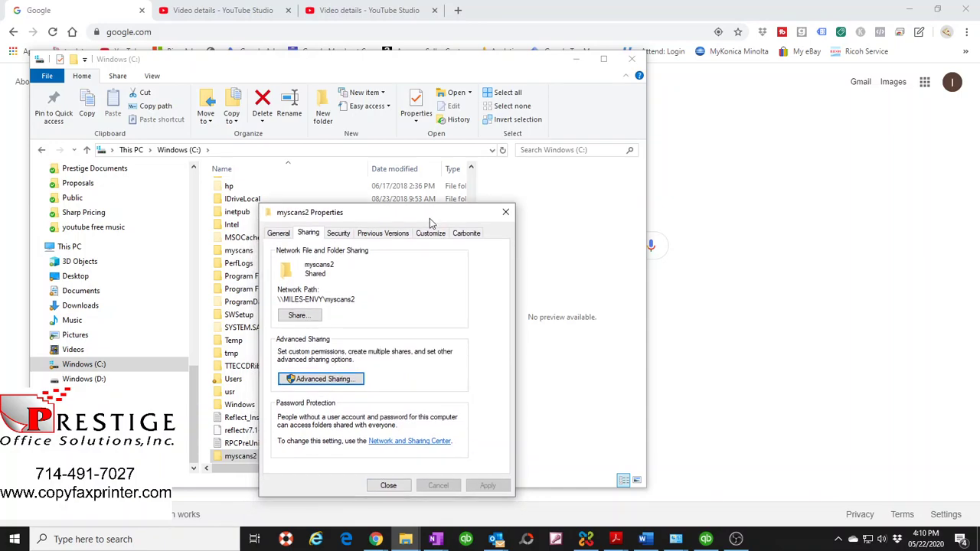
drag(357, 300, 282, 299)
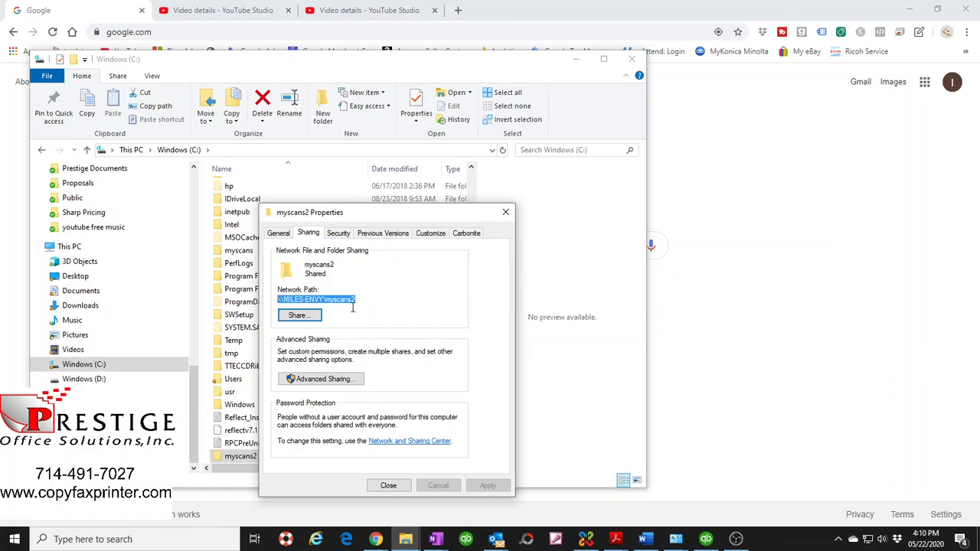
click(423, 305)
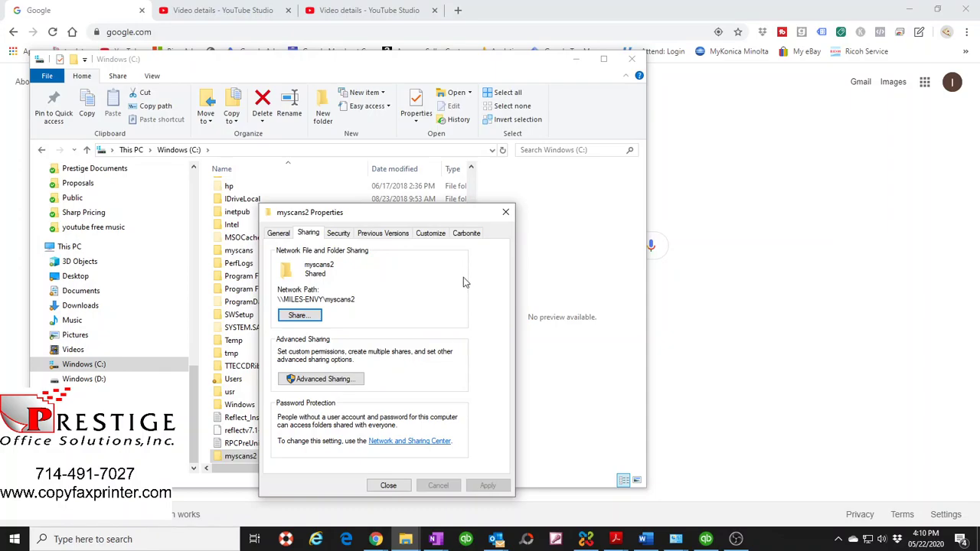
drag(453, 220, 115, 459)
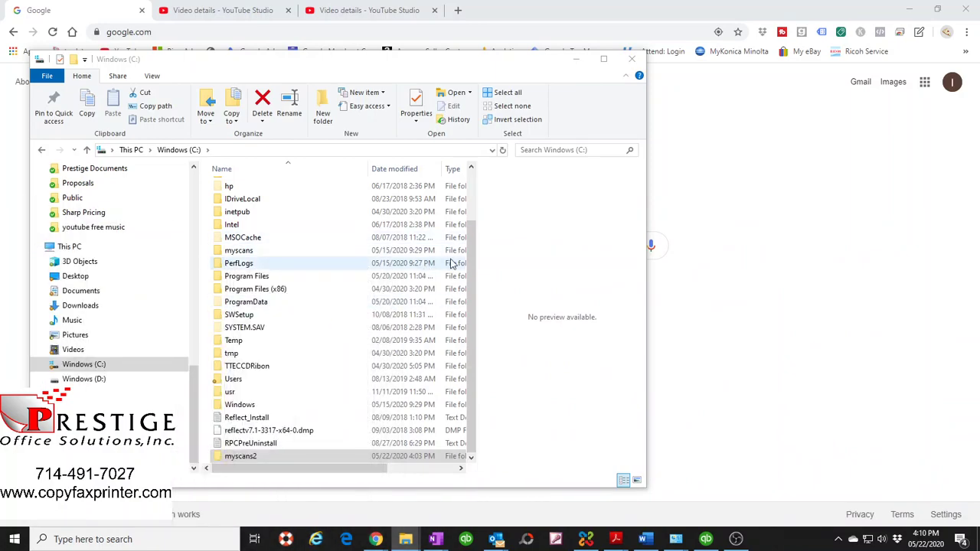
- Close File Explorer and look up the copier's IP address in the scan setup notes
click(631, 59)
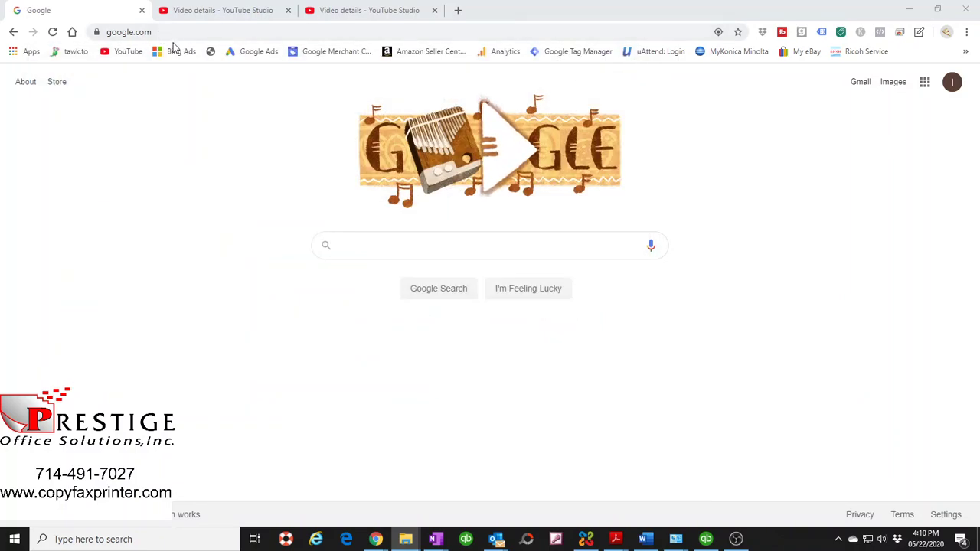
click(645, 539)
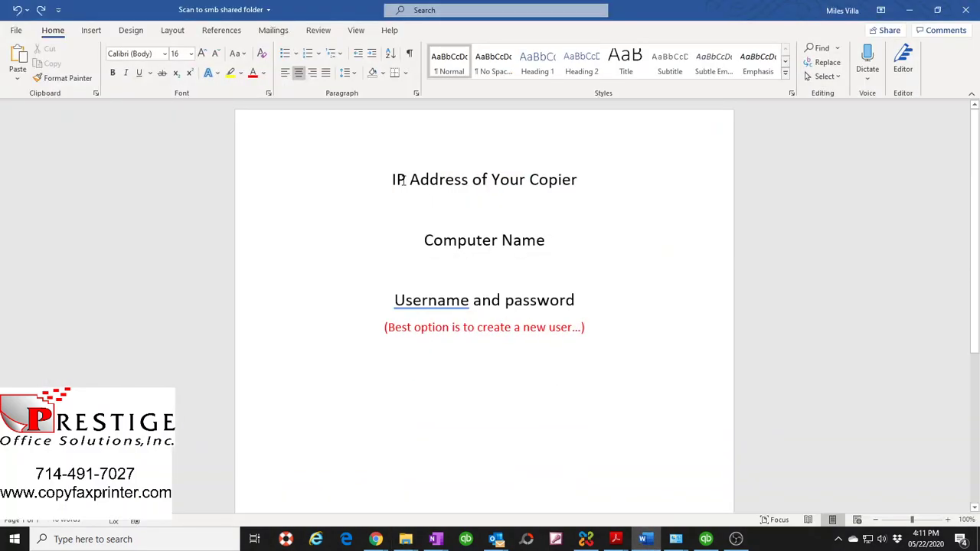
triple_click(530, 179)
click(908, 10)
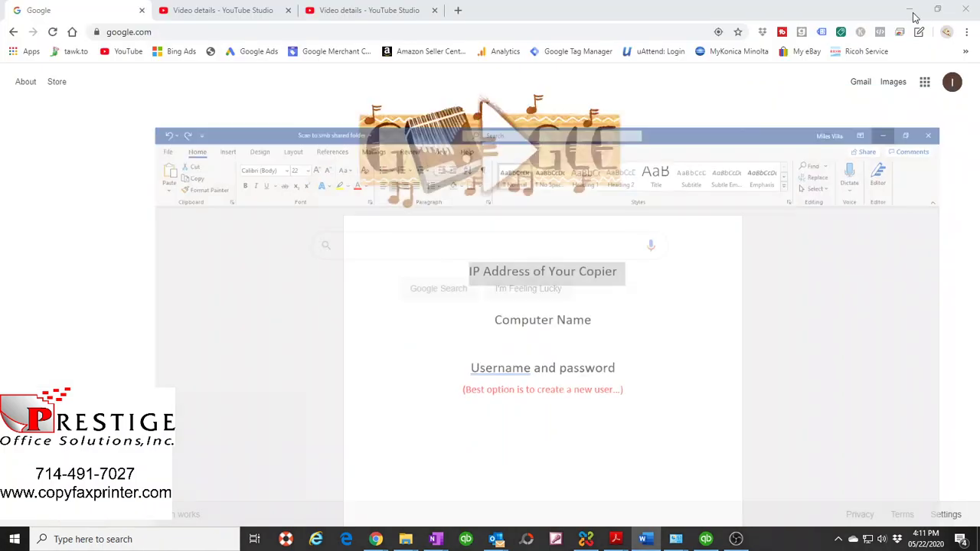
- Load the copier's web page at 192.168.0.20 in Chrome and confirm the bizhub 368 model
click(176, 33)
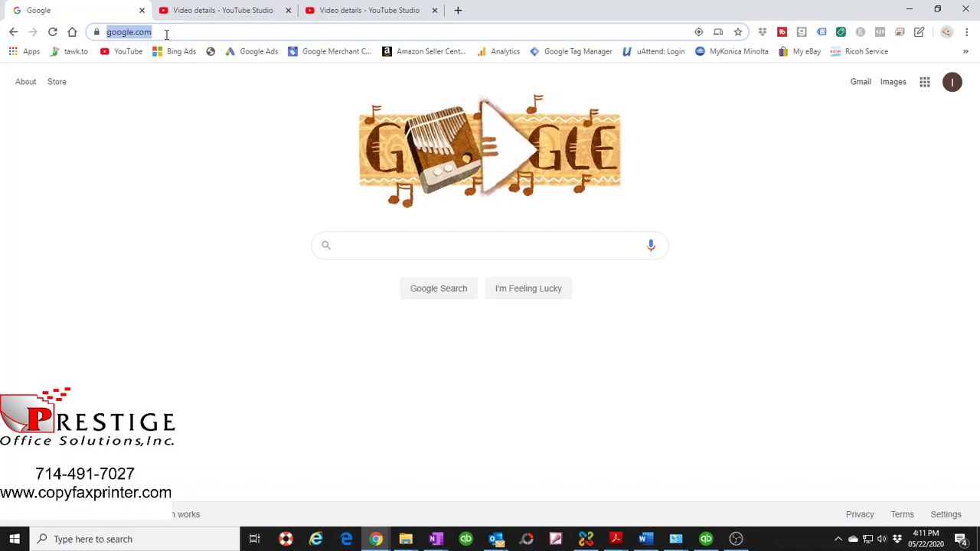
click(163, 30)
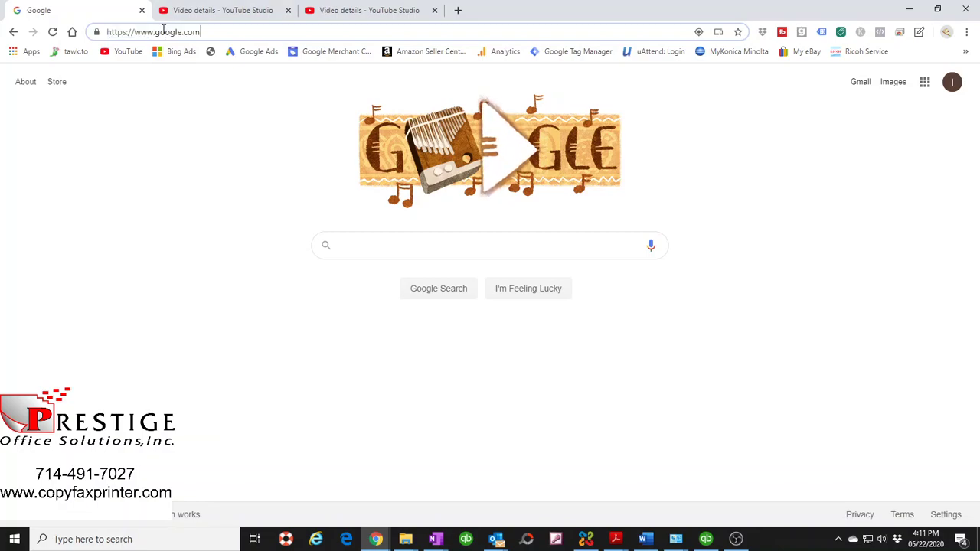
key(ctrl+a)
text(192)
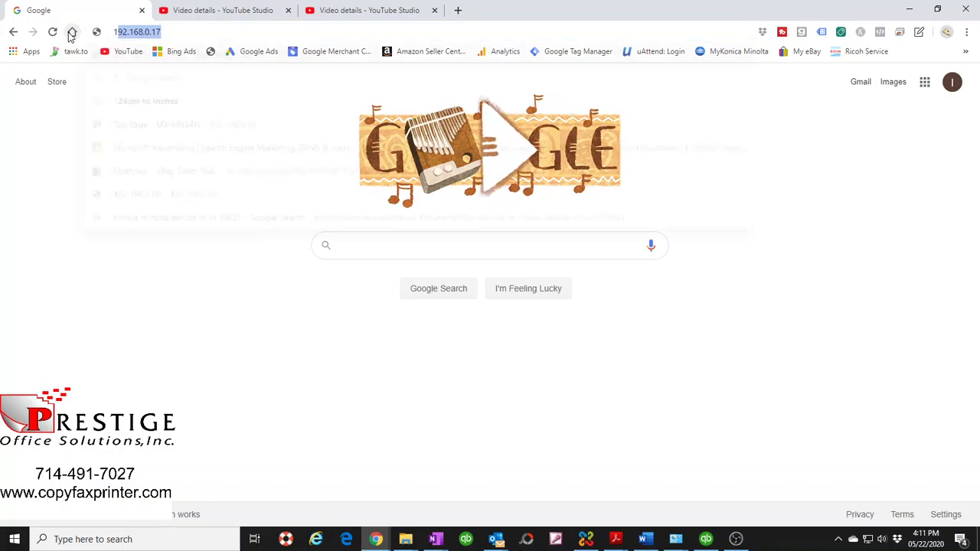
text(.168.0.20)
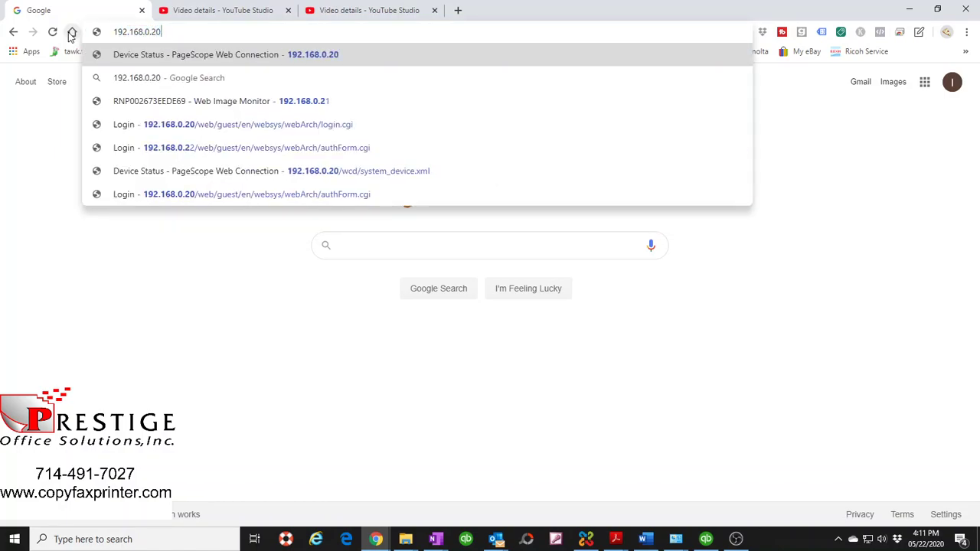
key(Return)
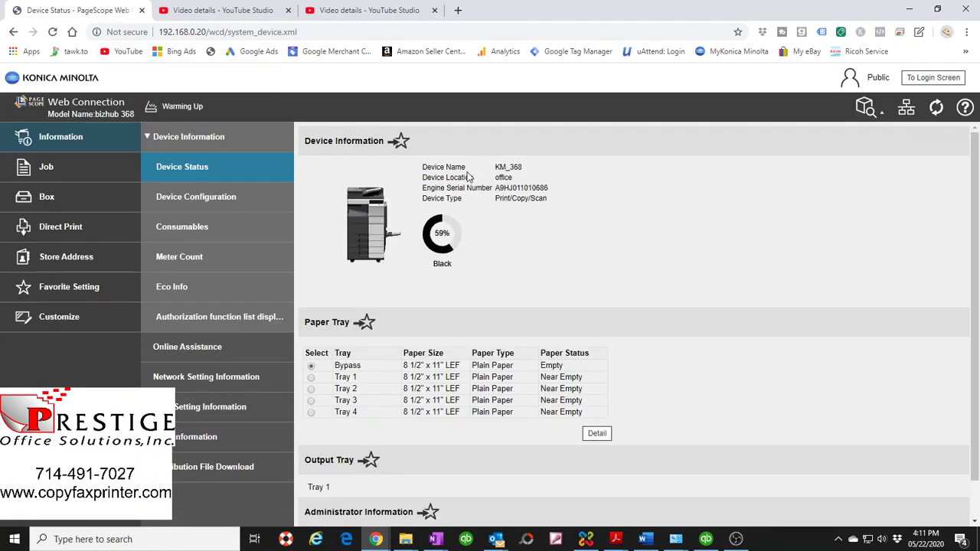
drag(47, 114, 132, 115)
click(236, 108)
key(super+e)
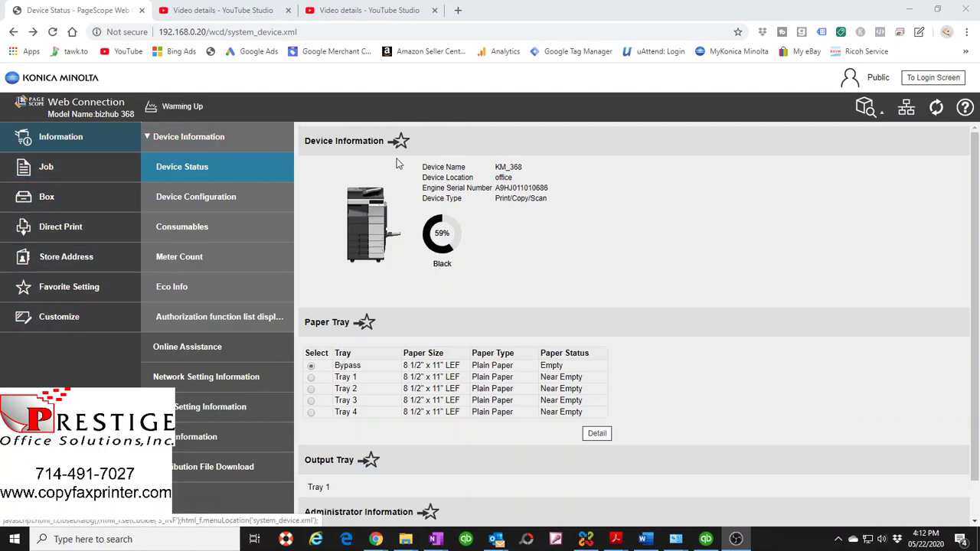
- Open Store Address, start a New Registration, and bring up the destination type list
click(71, 261)
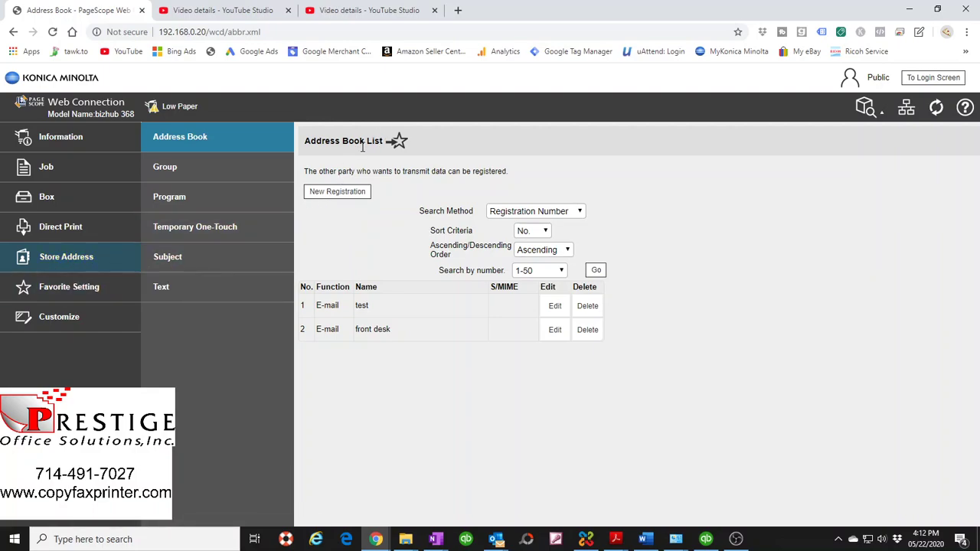
click(329, 199)
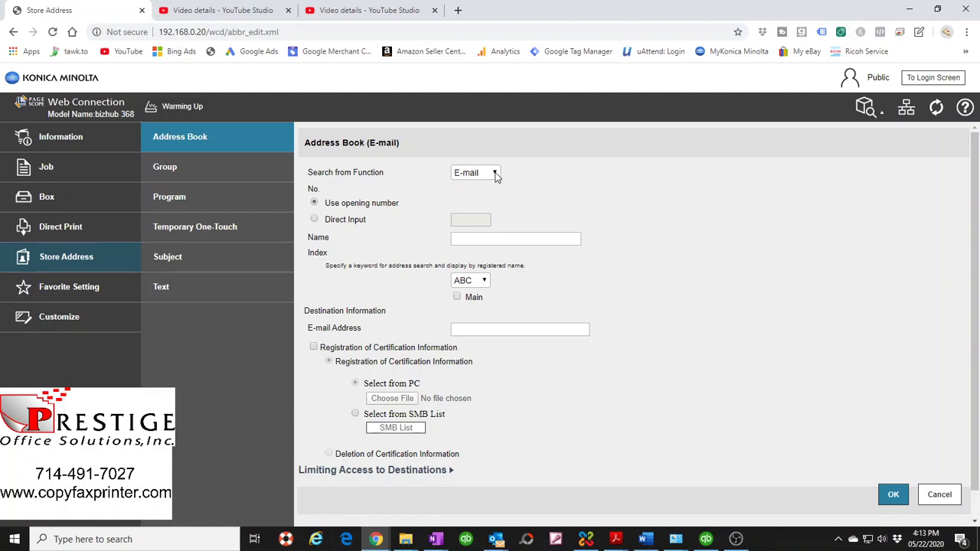
click(495, 176)
click(545, 195)
click(494, 174)
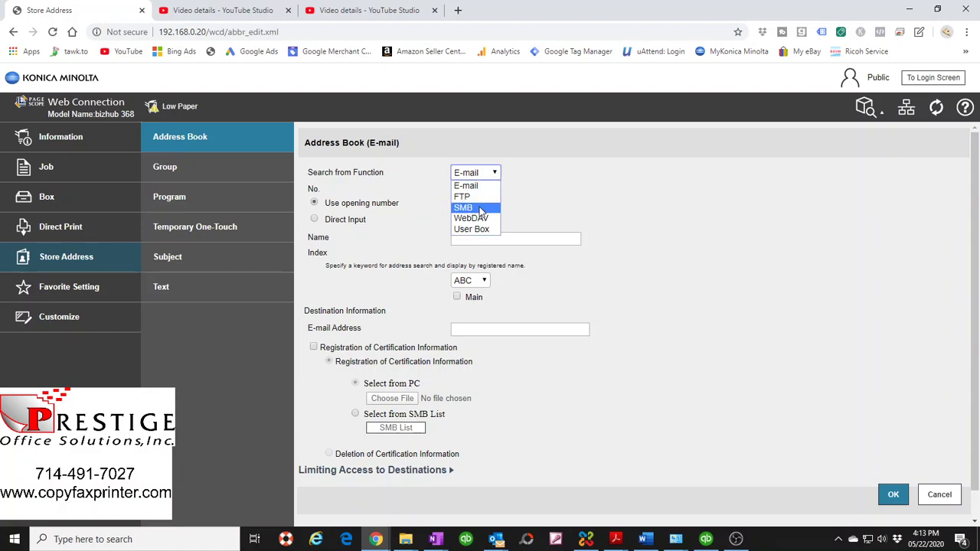
- Set the destination type to SMB and name it 'My Computer'
click(480, 208)
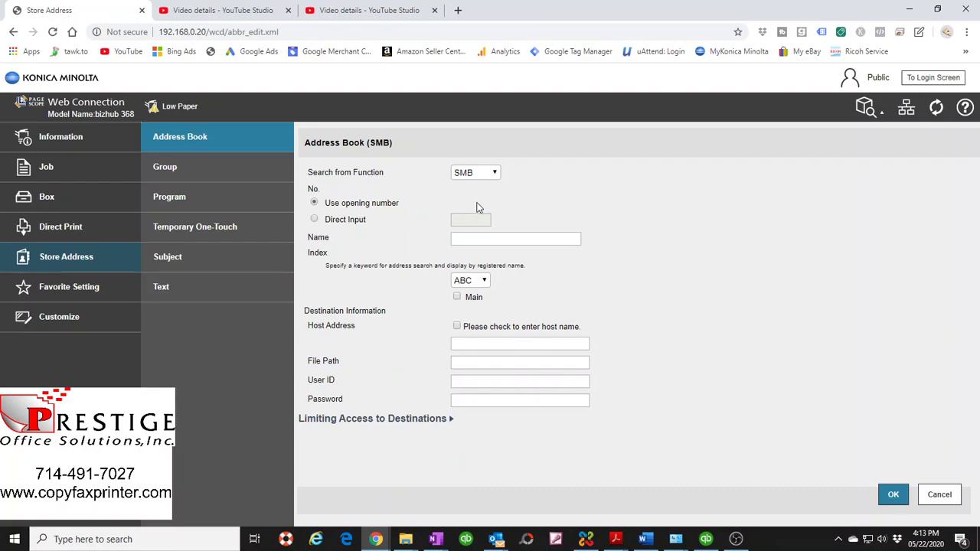
click(468, 239)
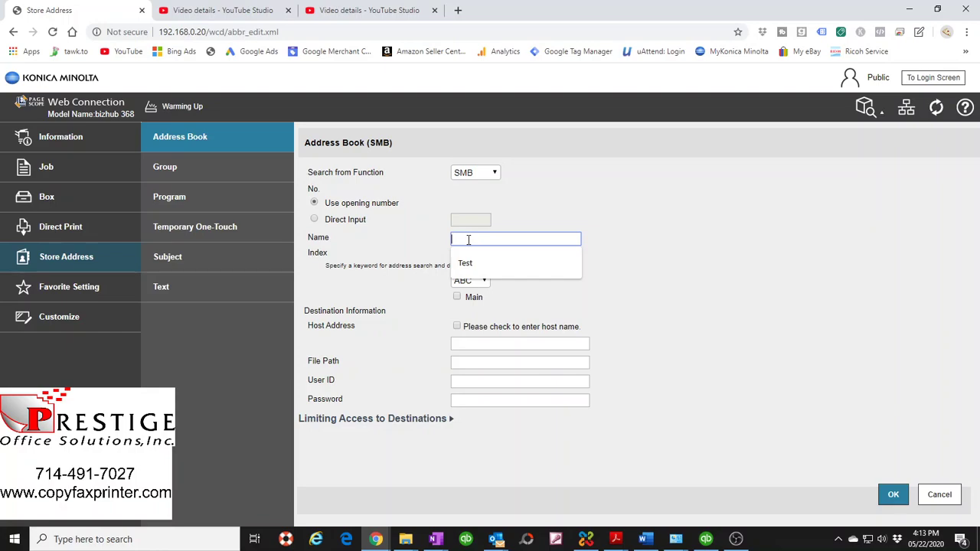
text(m)
key(BackSpace)
text(m)
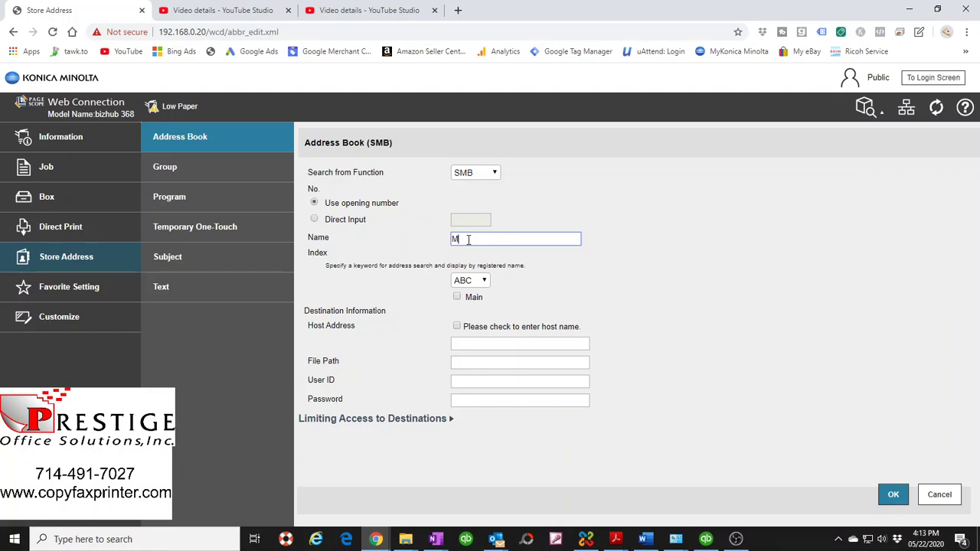
key(BackSpace)
text(My Computer)
- List the entry under the Main index and enable entering the host by name
click(457, 298)
drag(507, 240, 450, 242)
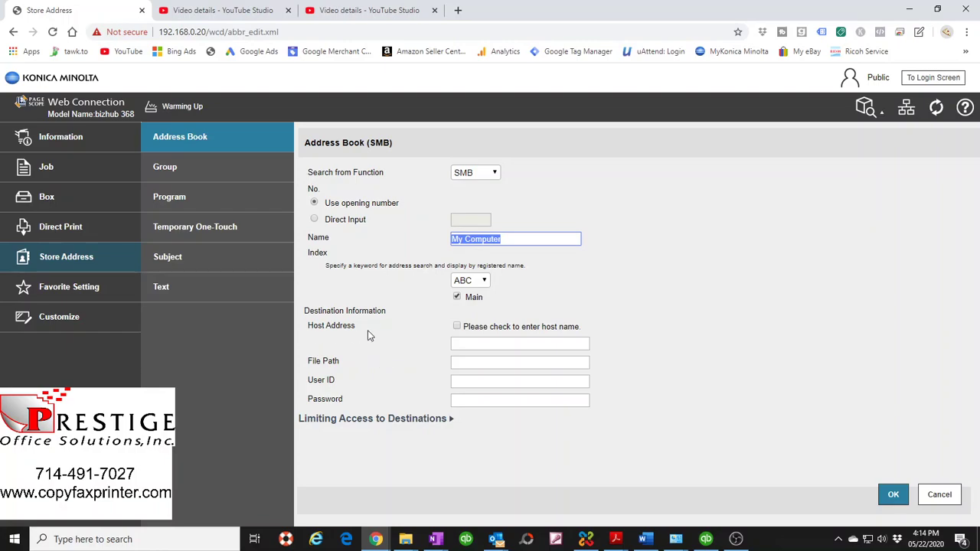
click(456, 327)
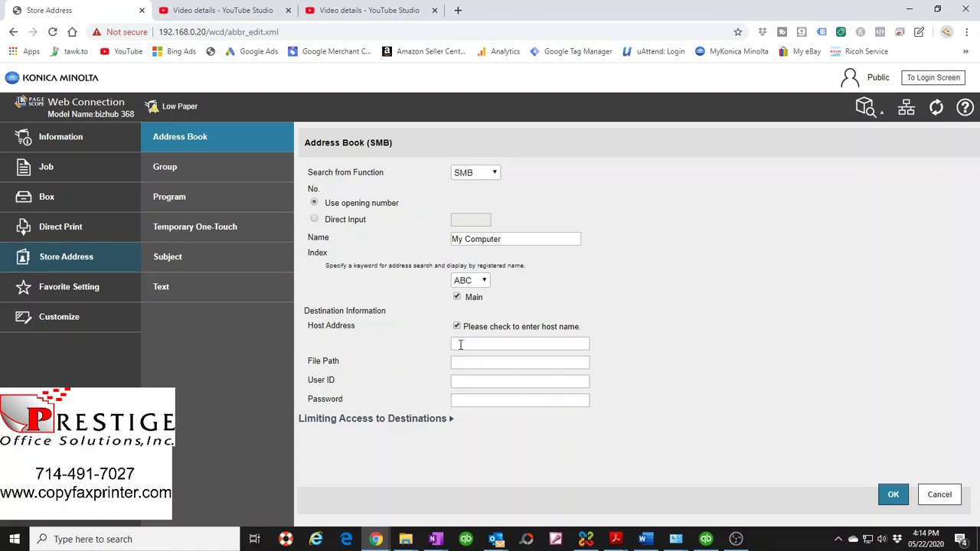
click(644, 539)
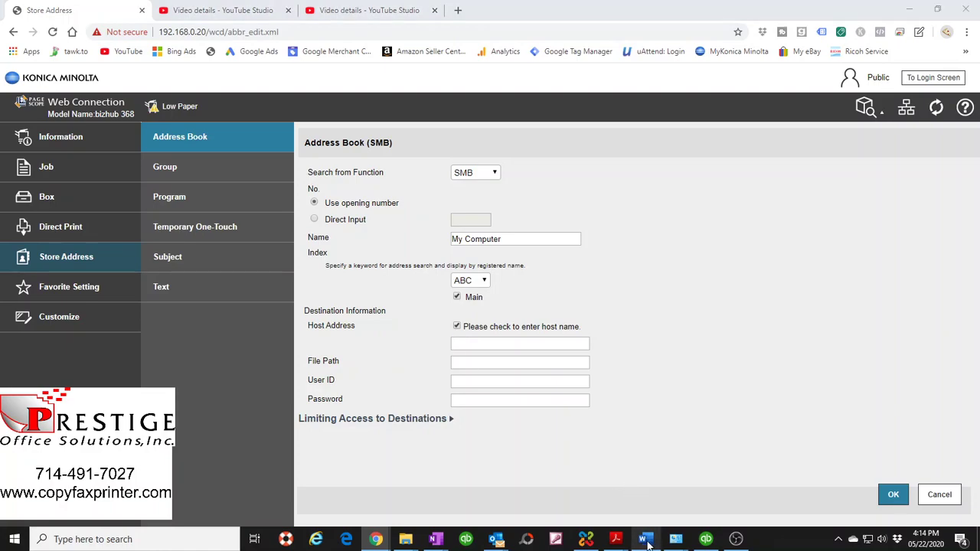
drag(422, 240, 559, 243)
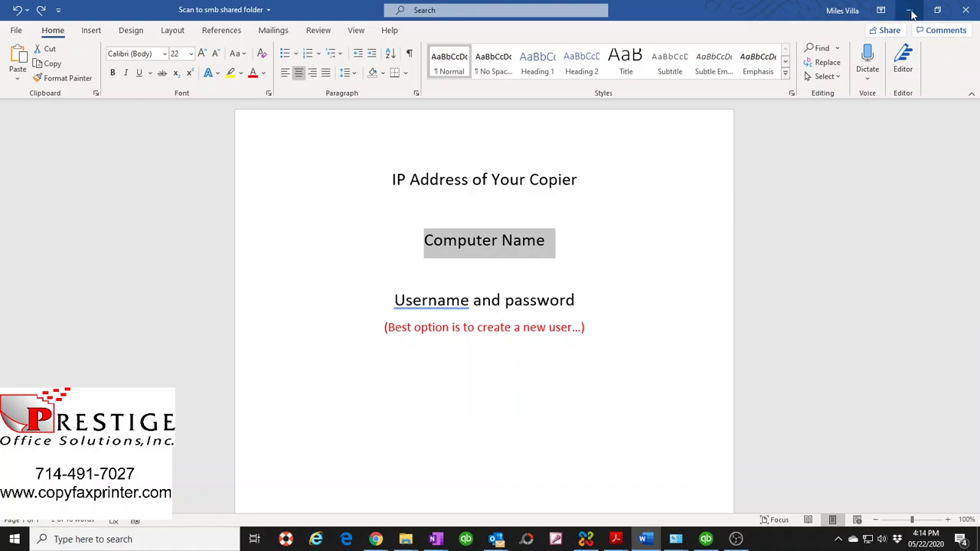
click(909, 10)
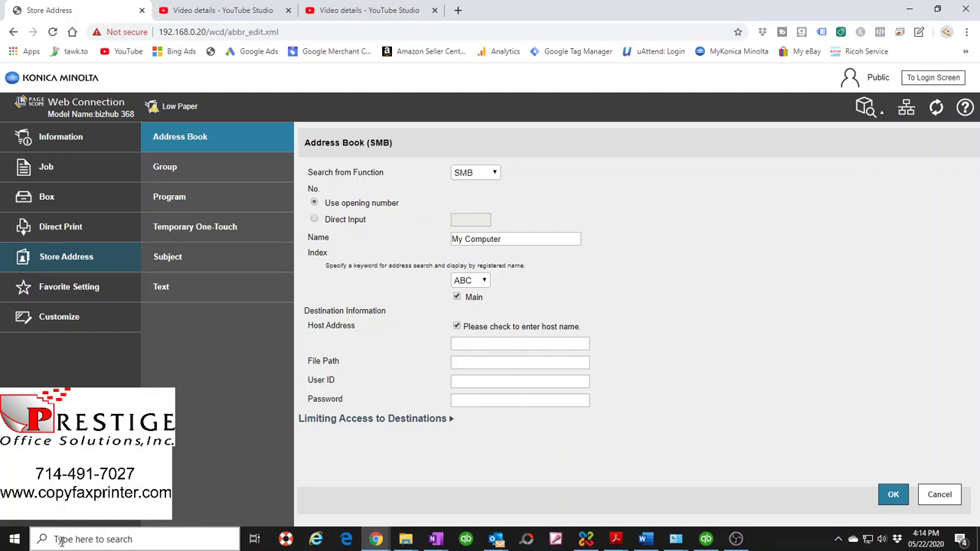
click(62, 540)
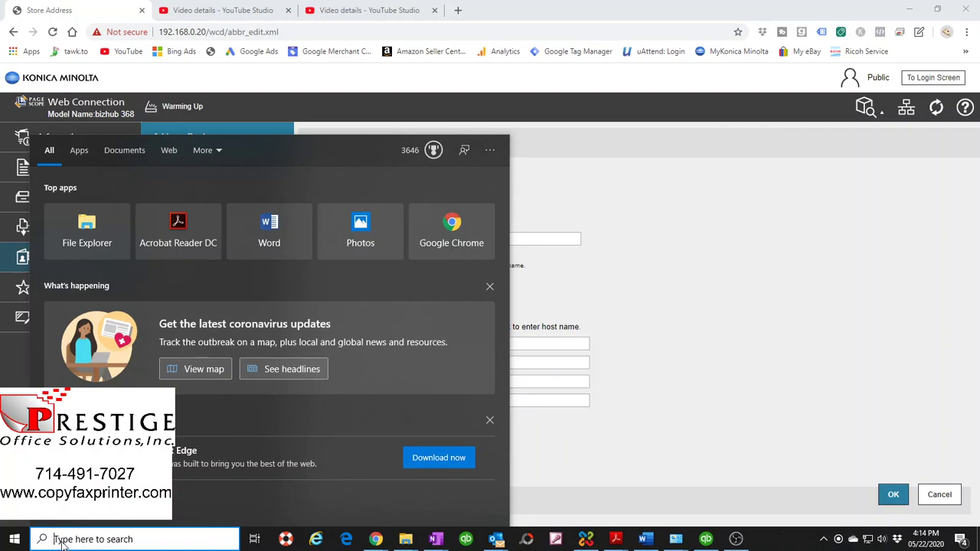
text(system)
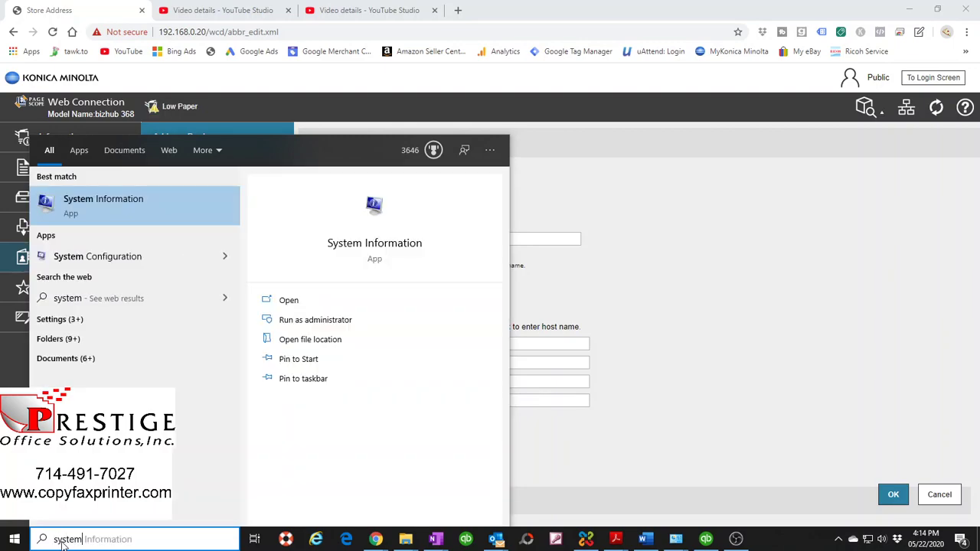
click(83, 205)
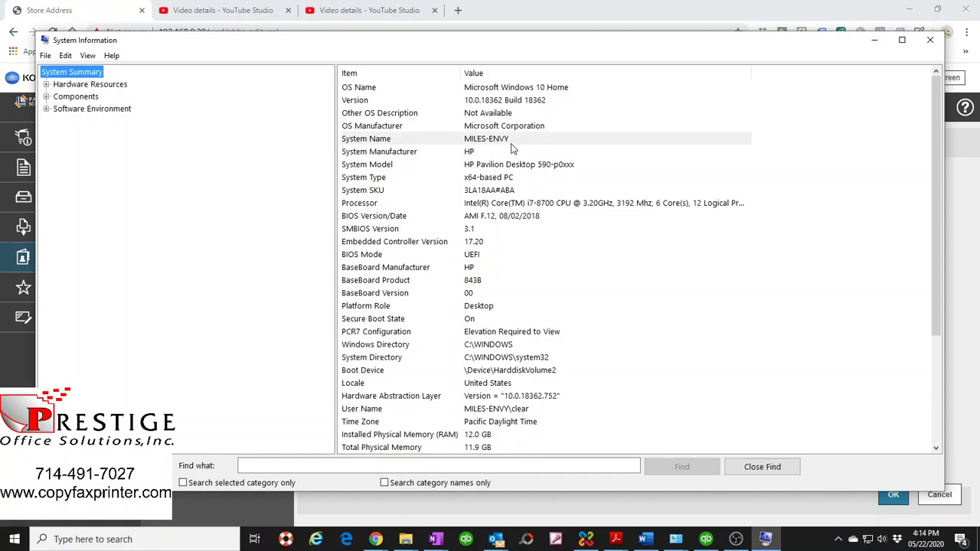
click(505, 143)
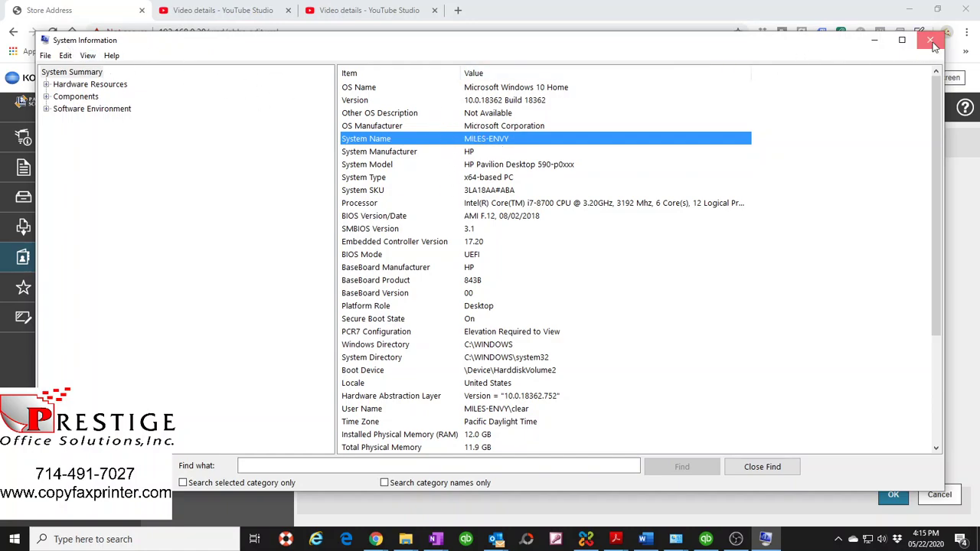
click(930, 42)
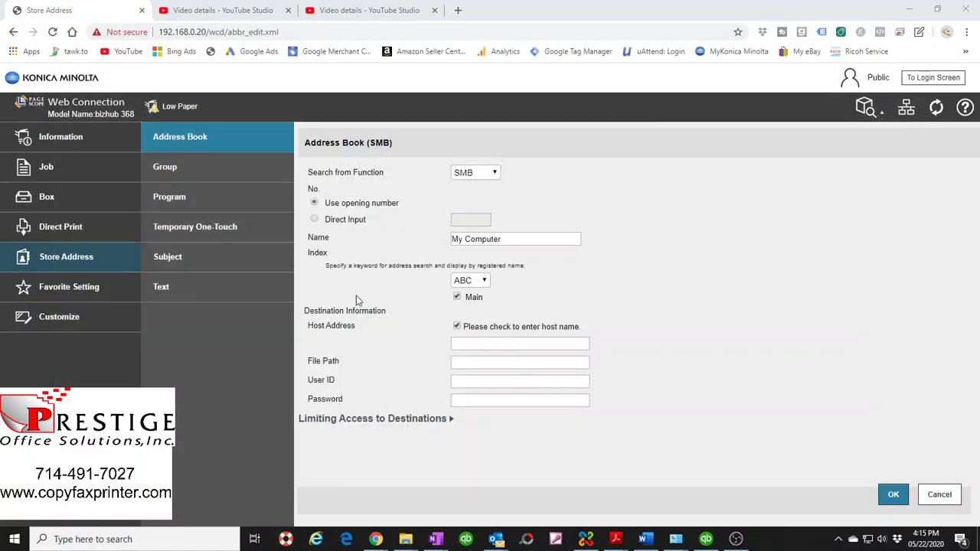
- Copy the PC's device name from Settings > System > About and return to the Host Address field
click(14, 542)
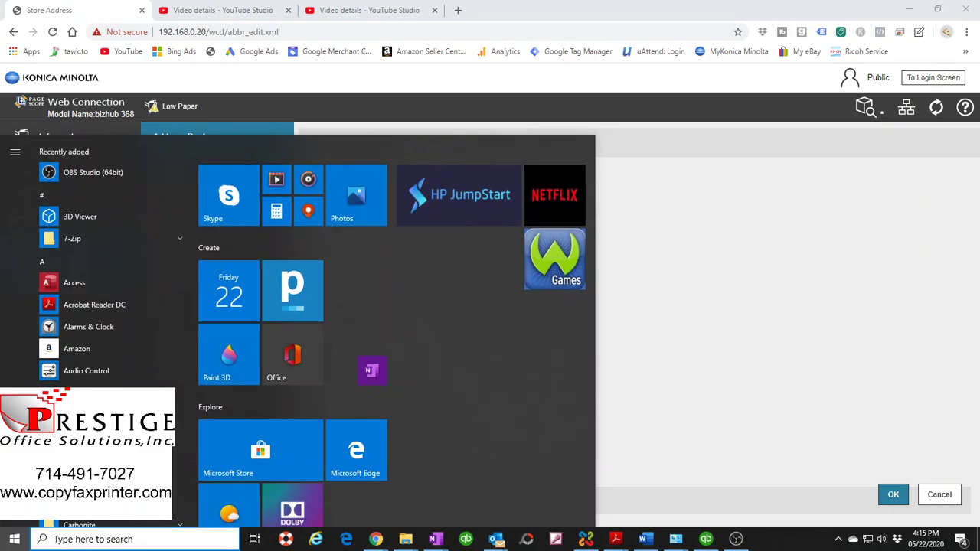
key(super+i)
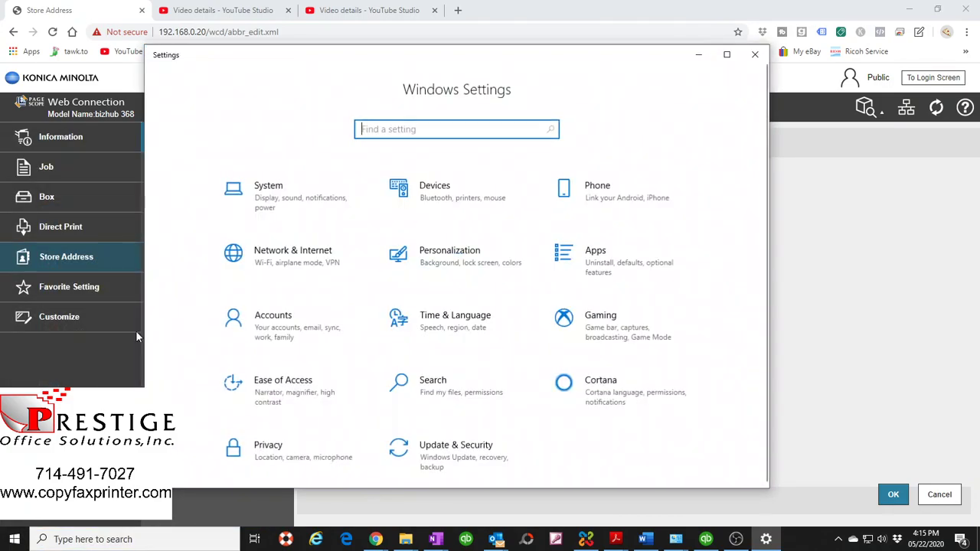
click(274, 198)
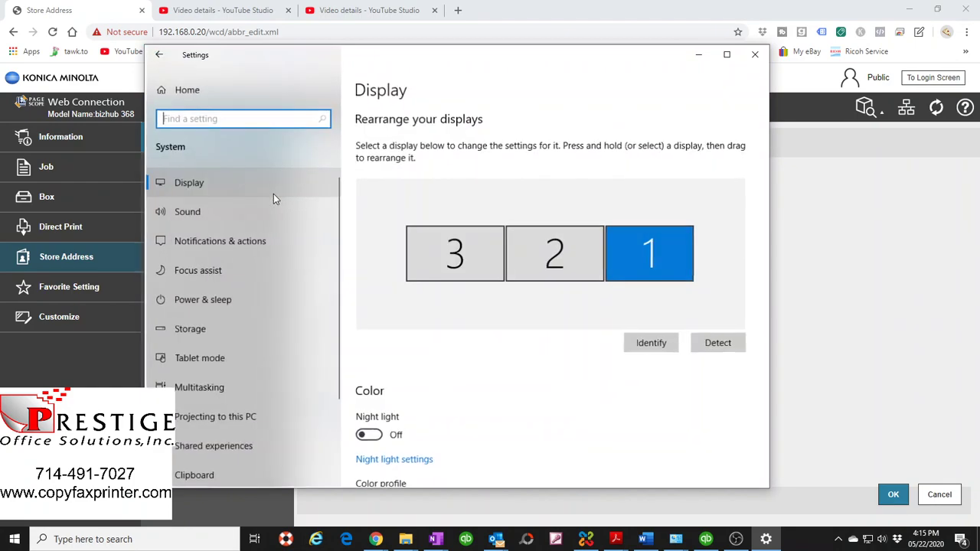
scroll(187, 306, down, 2)
click(187, 424)
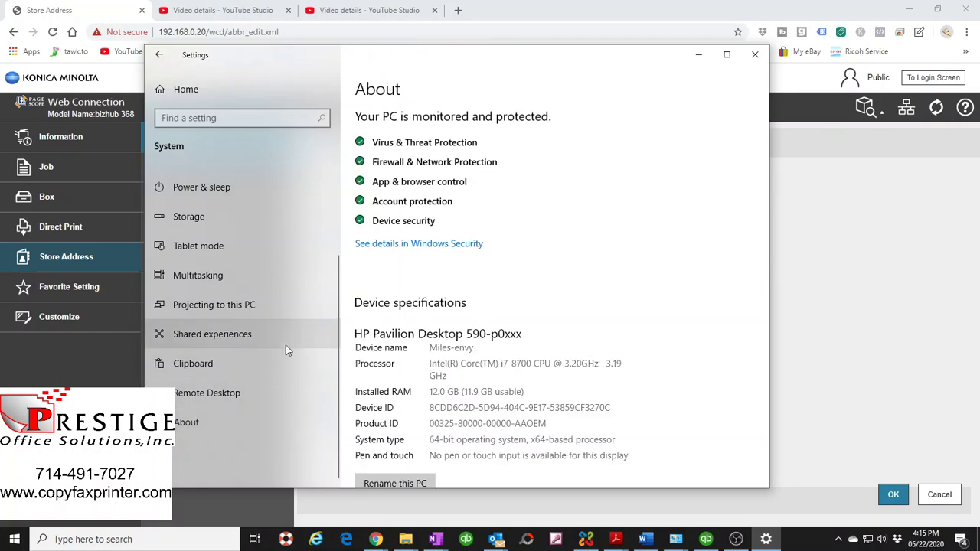
drag(478, 347, 428, 347)
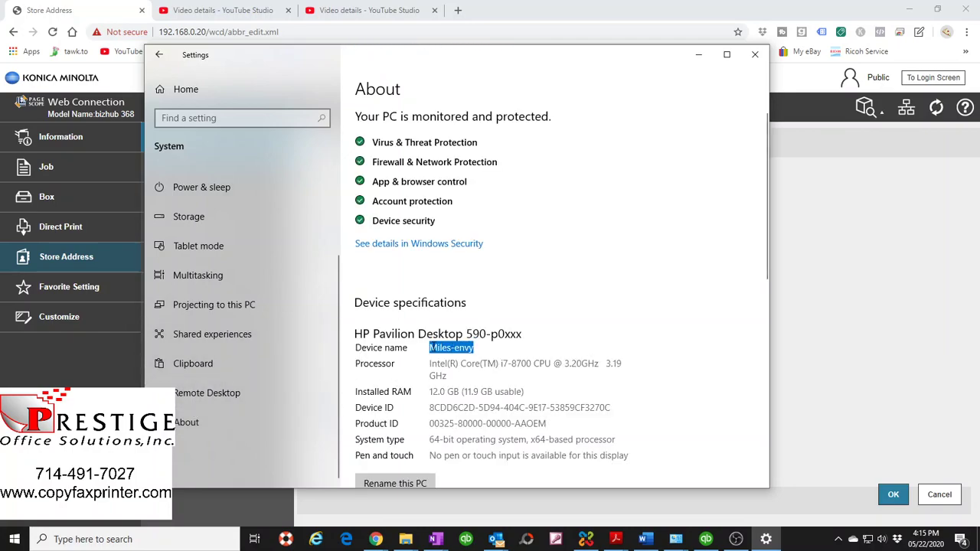
right_click(453, 347)
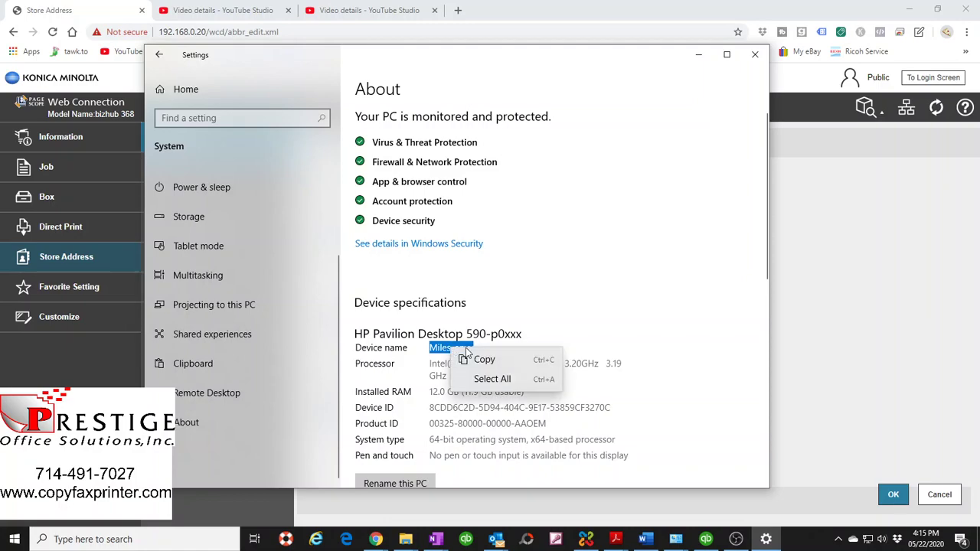
click(485, 356)
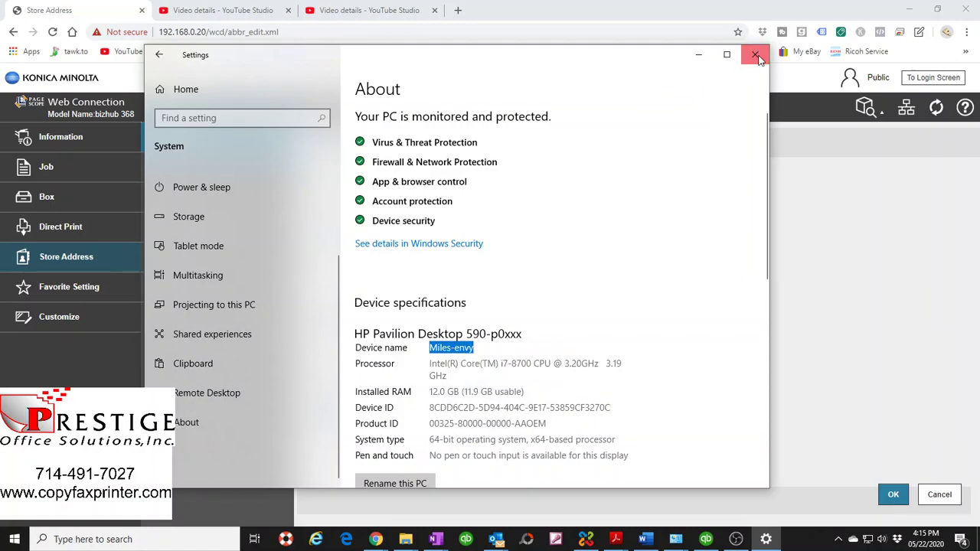
click(755, 54)
click(465, 345)
- Paste the computer name MILES-ENVY as Host Address and place the myscans2 sharing properties beside the form
key(ctrl+v)
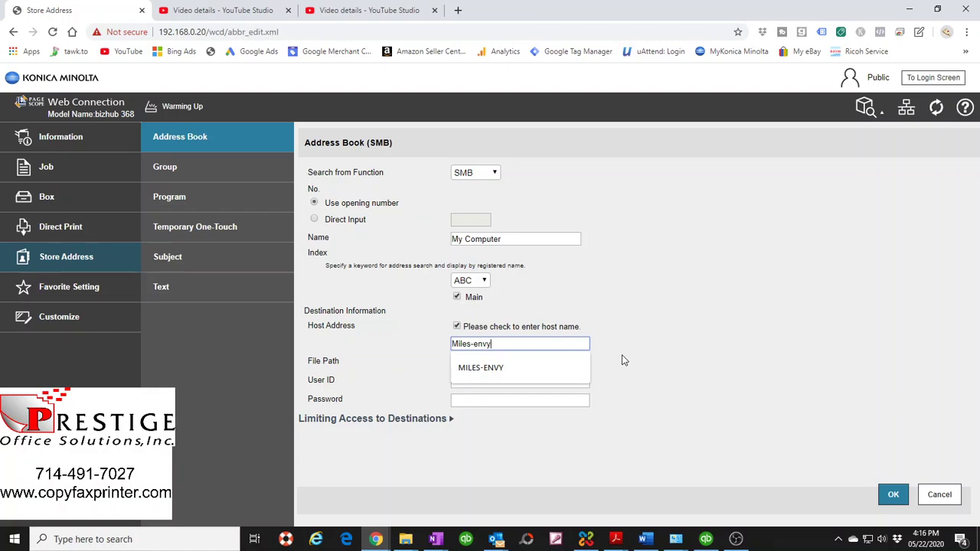
click(498, 374)
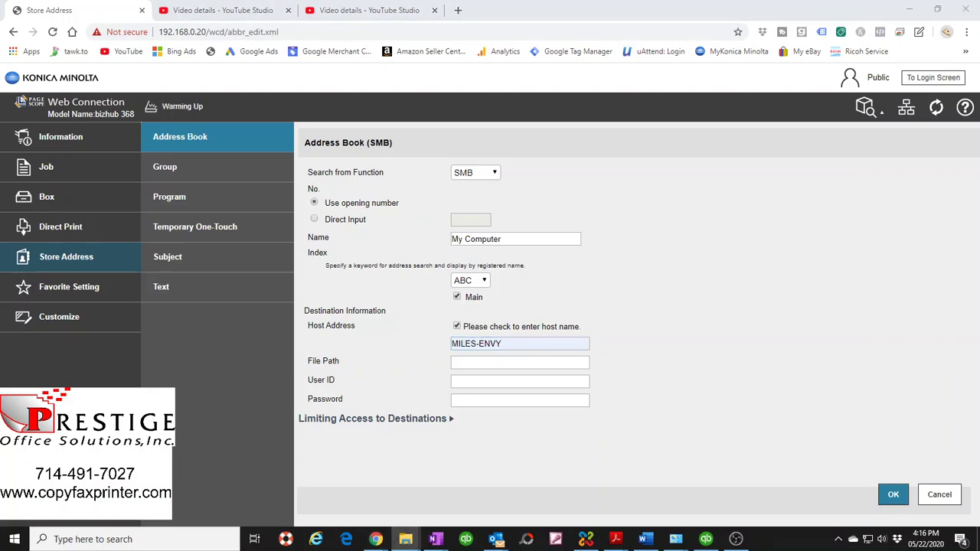
drag(269, 232, 800, 194)
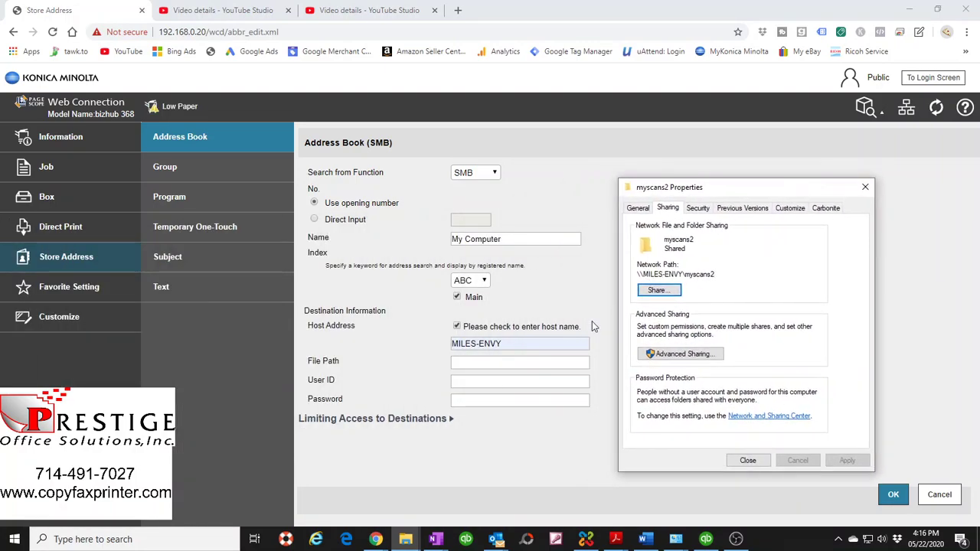
- Copy the share name myscans2 from the network path and paste it into File Path
drag(637, 274, 683, 274)
drag(726, 272, 685, 272)
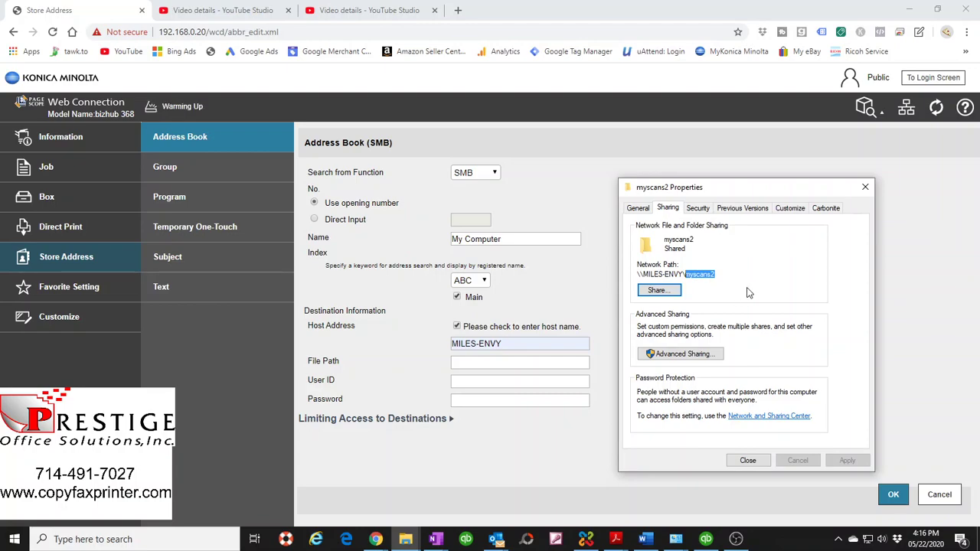
click(748, 460)
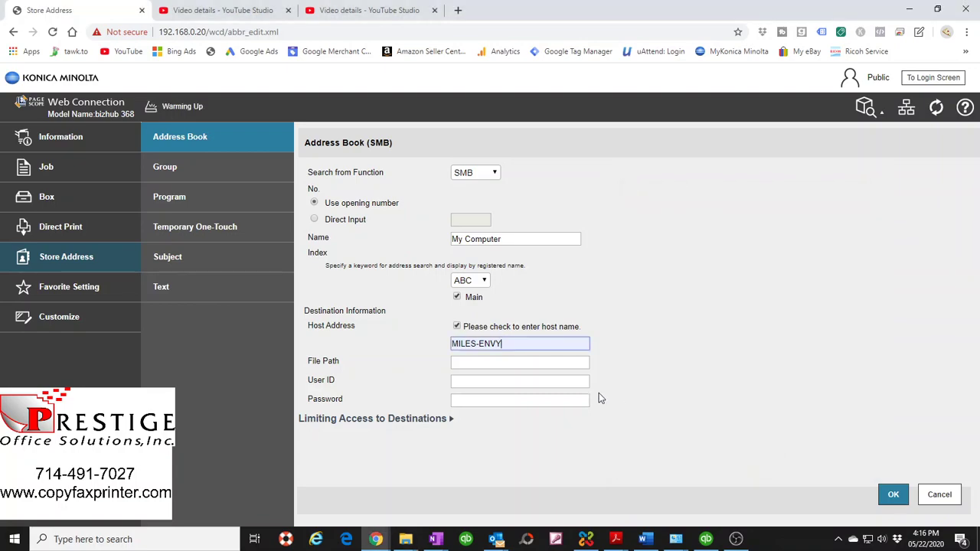
click(470, 363)
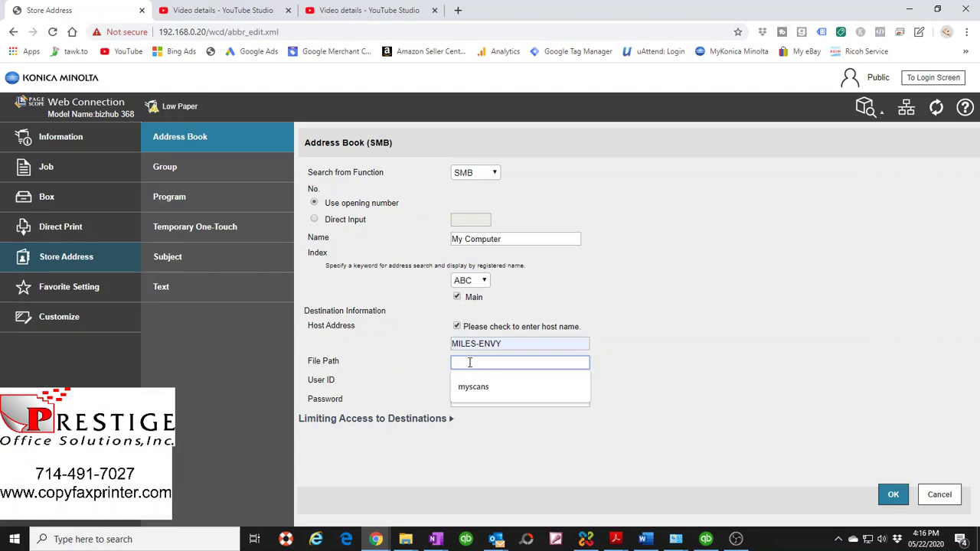
key(ctrl+v)
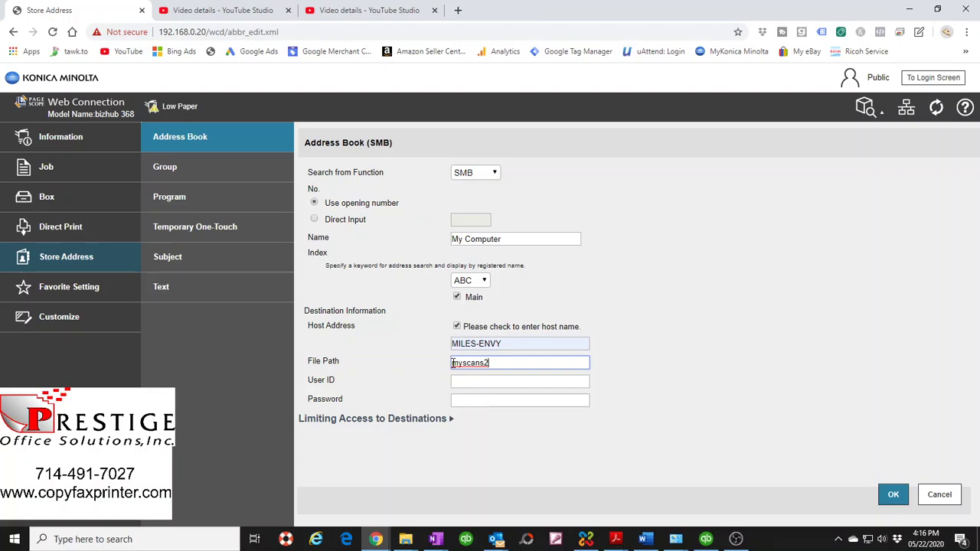
triple_click(501, 344)
drag(494, 361, 430, 365)
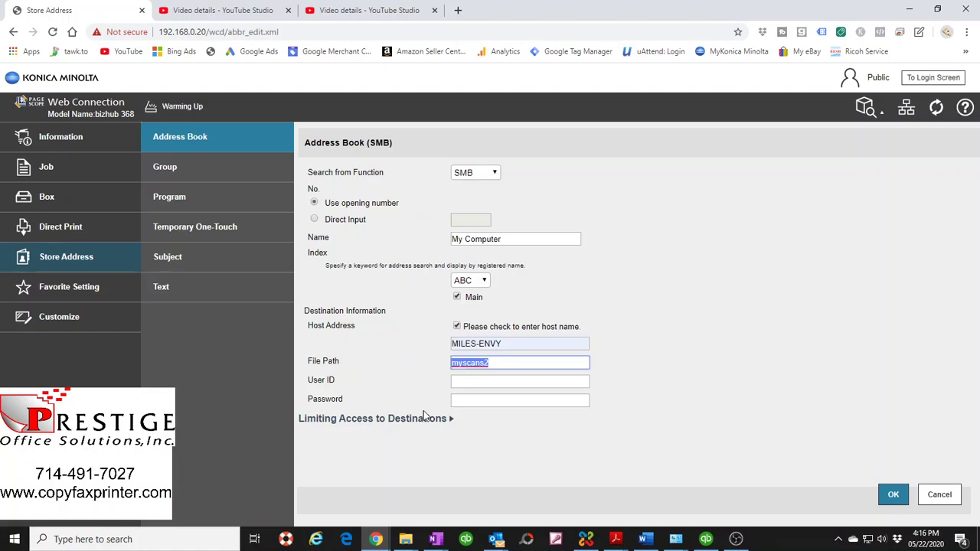
- Enter user ID bizhubs and the account password for the My Computer SMB destination
click(472, 382)
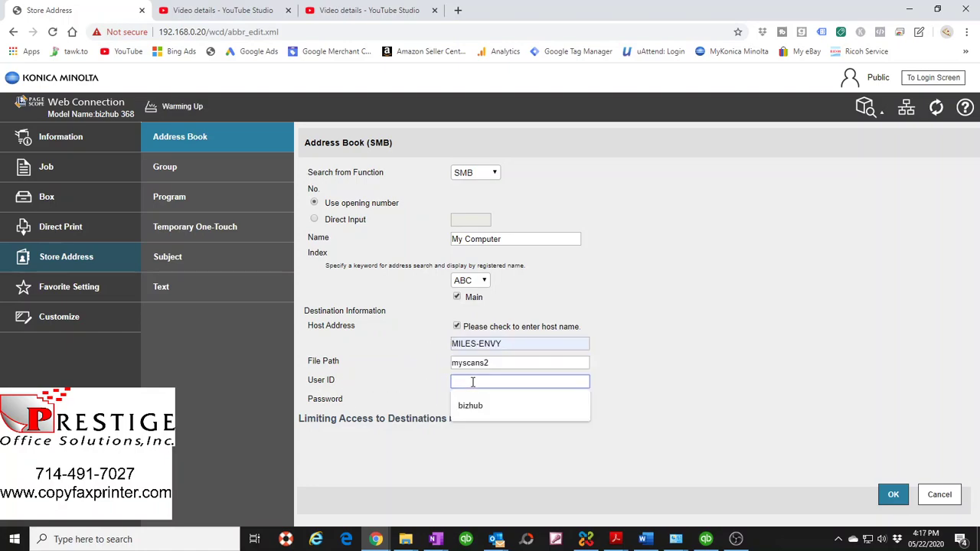
text(bizhubs)
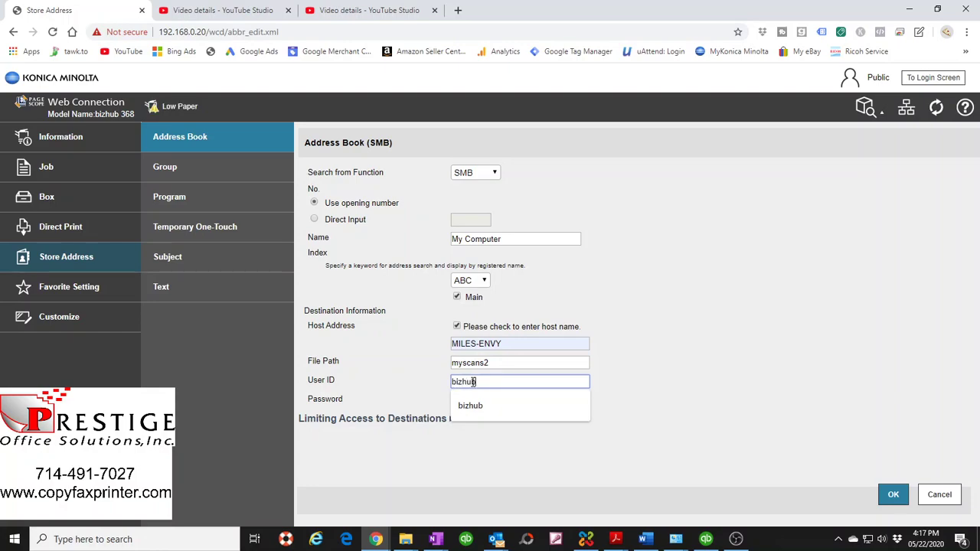
click(474, 401)
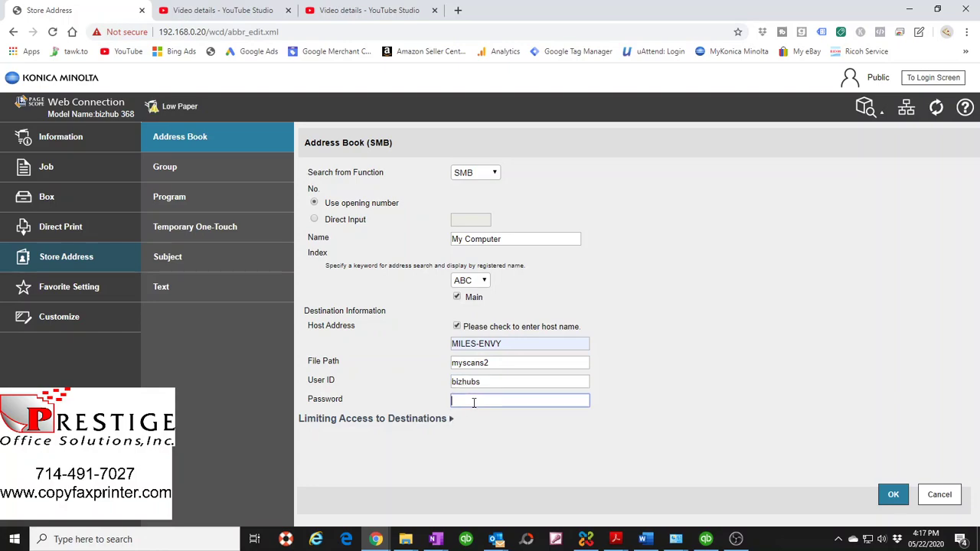
text(••••••••)
- Save the My Computer SMB entry, confirm completion, and decline Chrome's offer to save the password
click(893, 494)
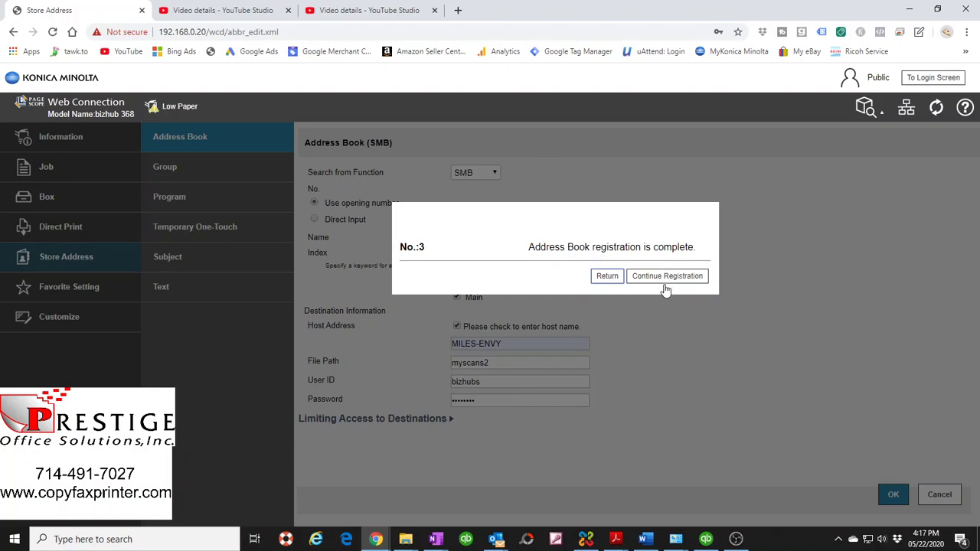
click(611, 280)
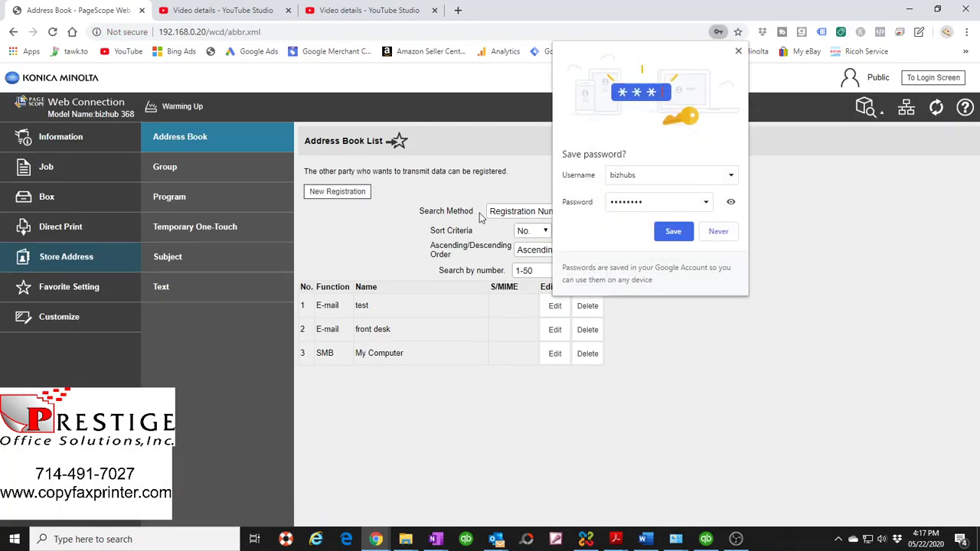
click(739, 51)
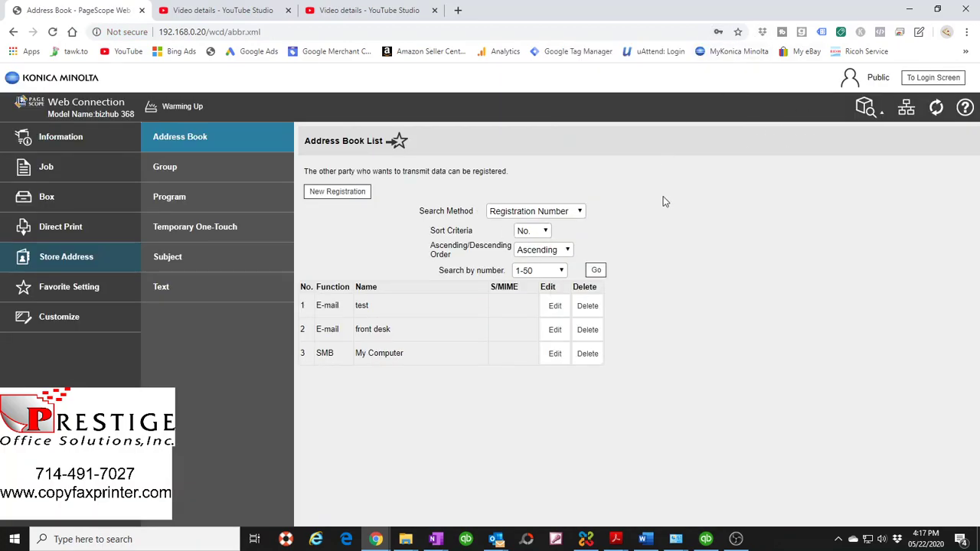